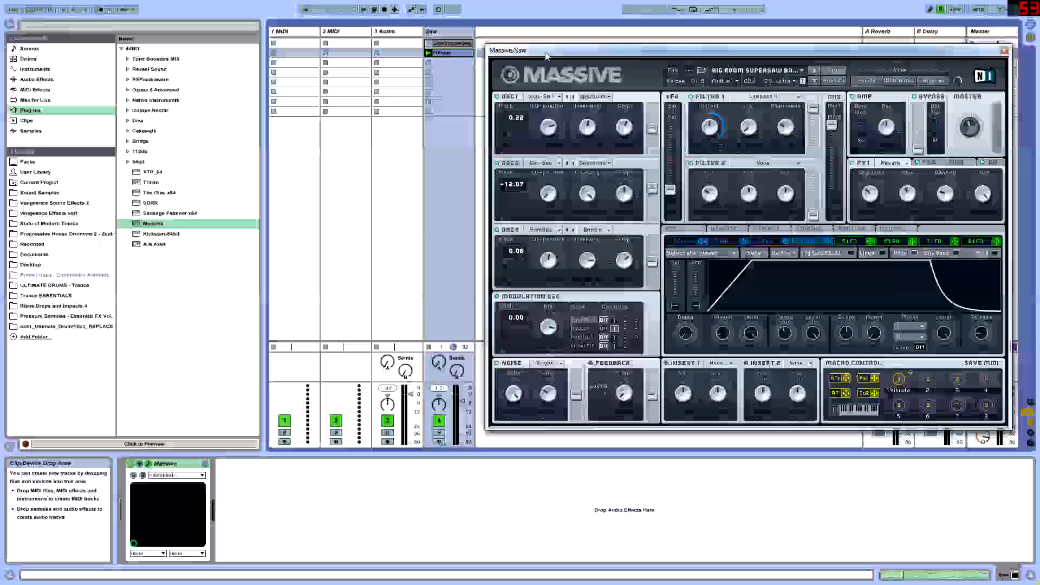
- Play the Cool house arp clip while trying a minimum decay level and altered decay time on Massive's envelope 4
left_click(428, 44)
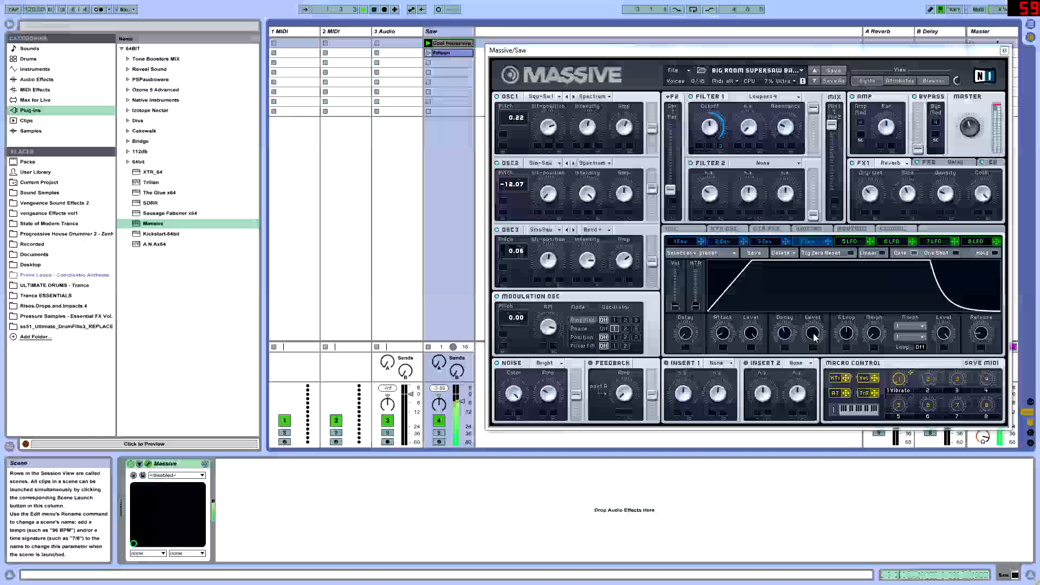
left_click_drag(812, 330, 813, 435)
left_click_drag(788, 339, 789, 334)
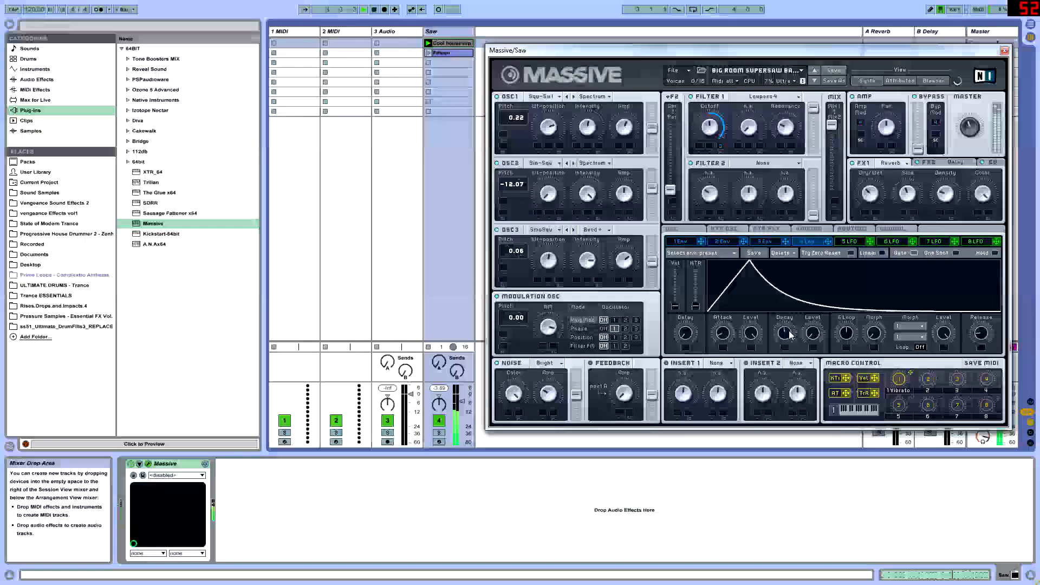
left_click_drag(797, 324, 836, 197)
- Play the Fifteen clip and reshape envelope 4's decay stage, leaving its level just slightly below full
left_click(427, 55)
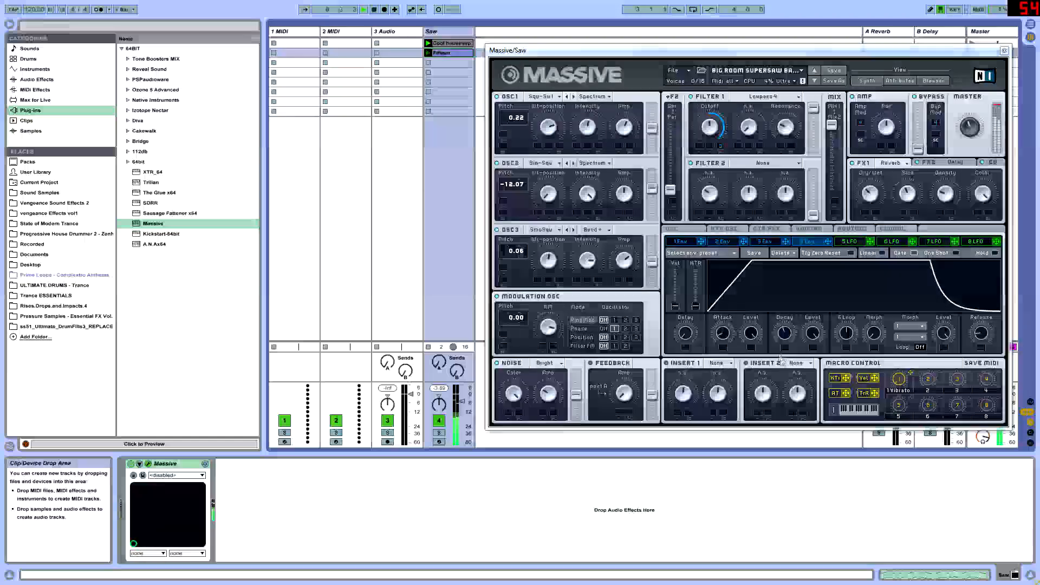
left_click_drag(811, 334, 814, 416)
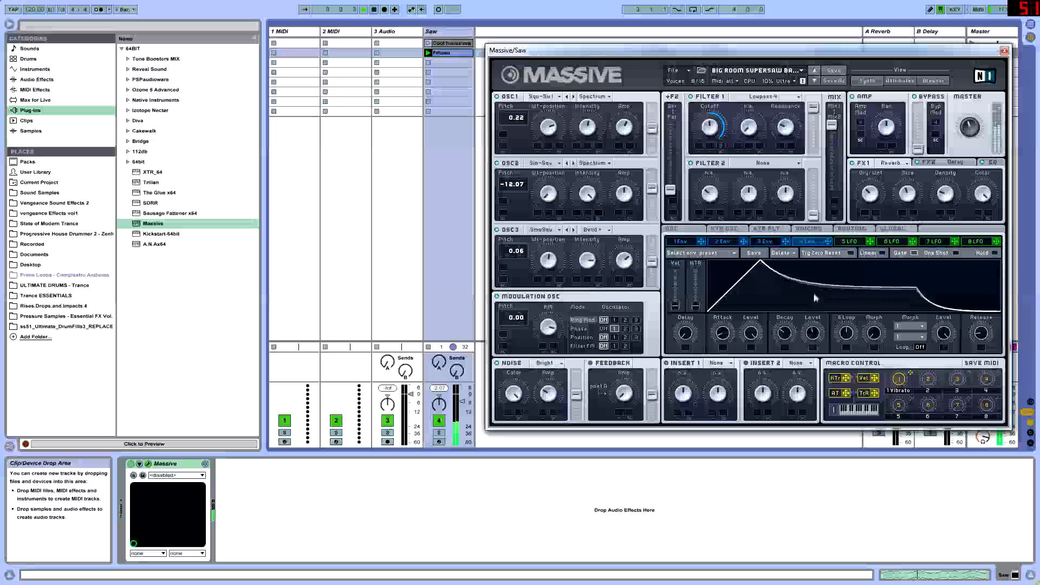
left_click_drag(815, 298, 827, 265)
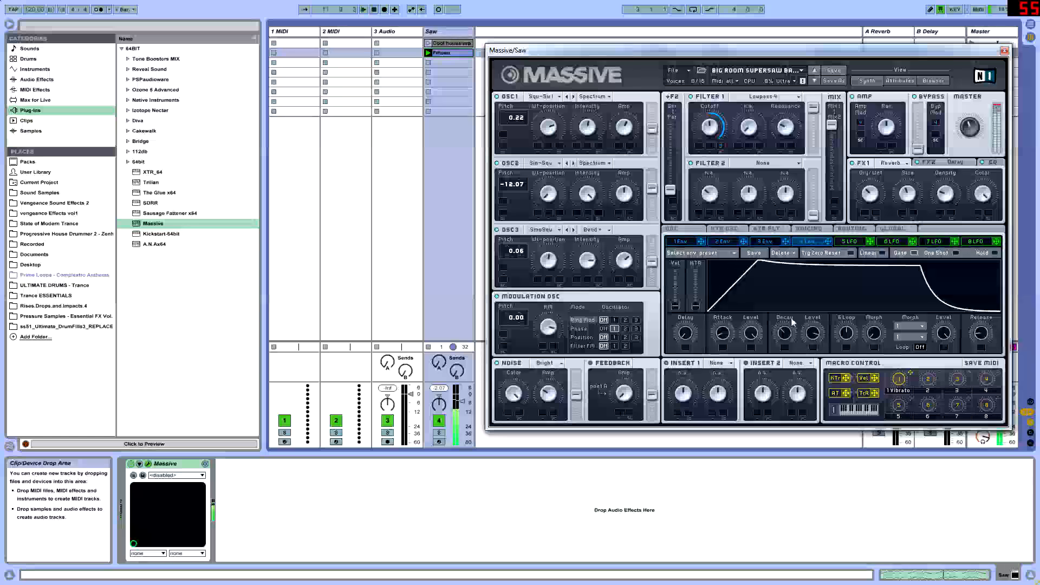
left_click_drag(792, 320, 793, 332)
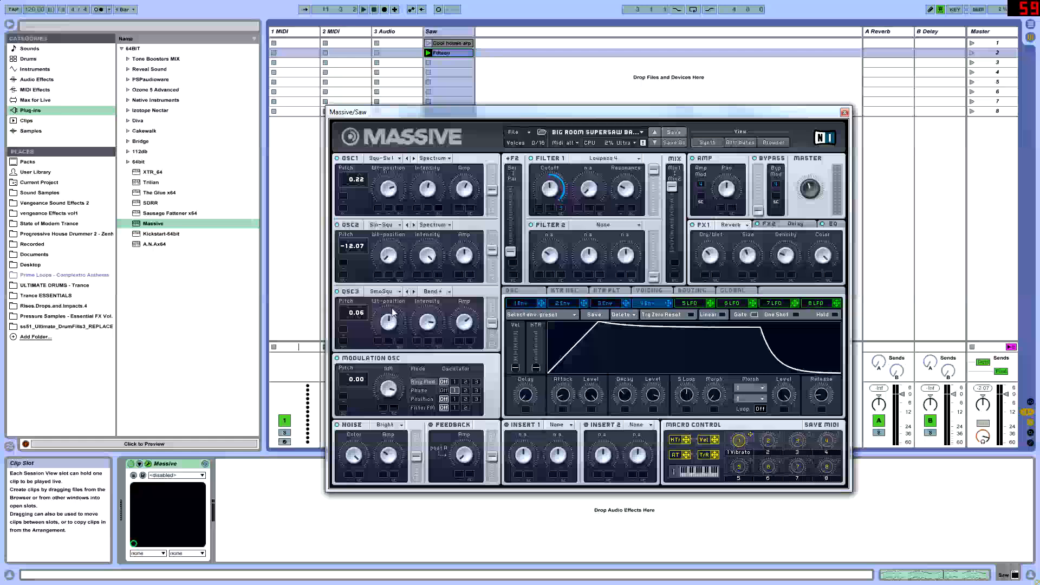
- Examine the wavetable choices of the three oscillators, keeping Square-Saw I on OSC1 and Sin-Square on OSC2
left_click_drag(381, 114, 457, 117)
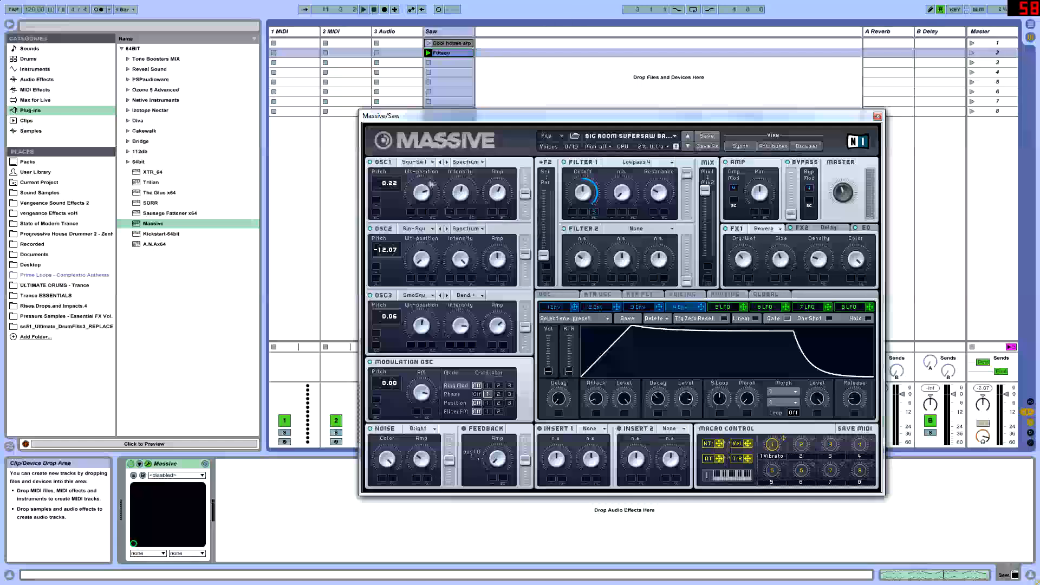
left_click(415, 162)
left_click(463, 172)
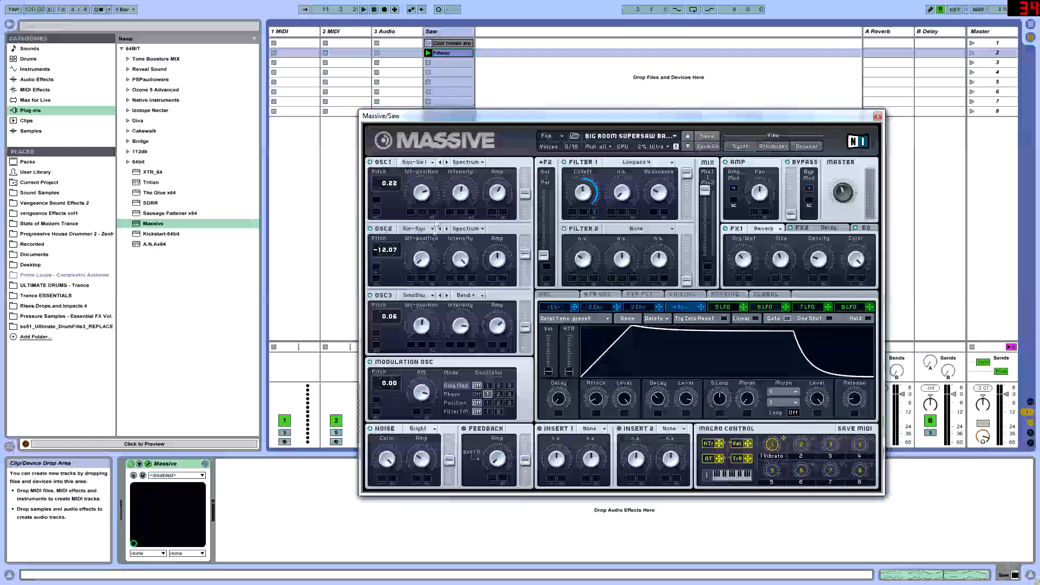
left_click_drag(425, 198, 426, 196)
left_click_drag(423, 118, 427, 146)
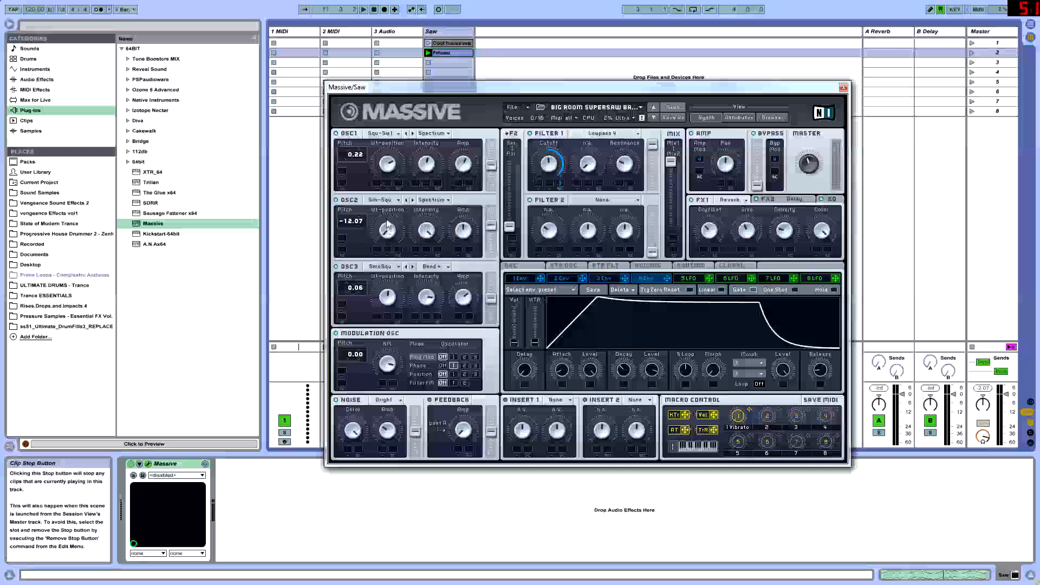
left_click(383, 200)
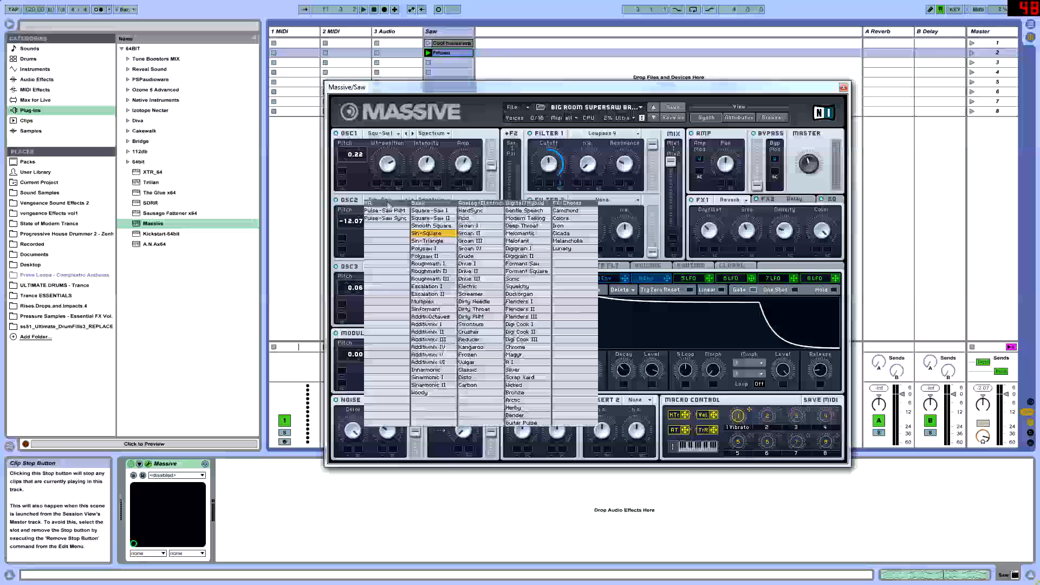
left_click(436, 234)
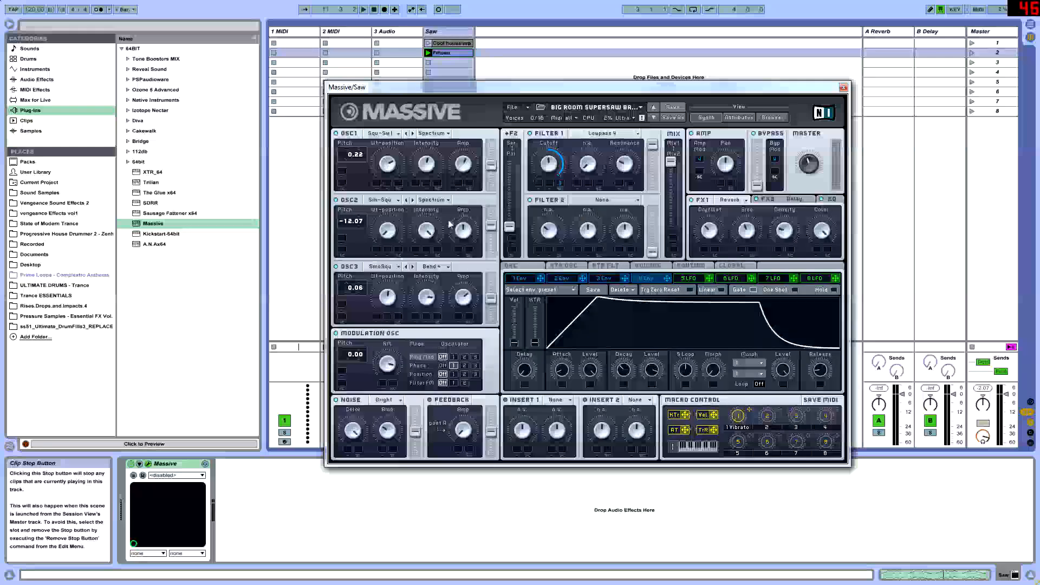
left_click(373, 268)
left_click(457, 261)
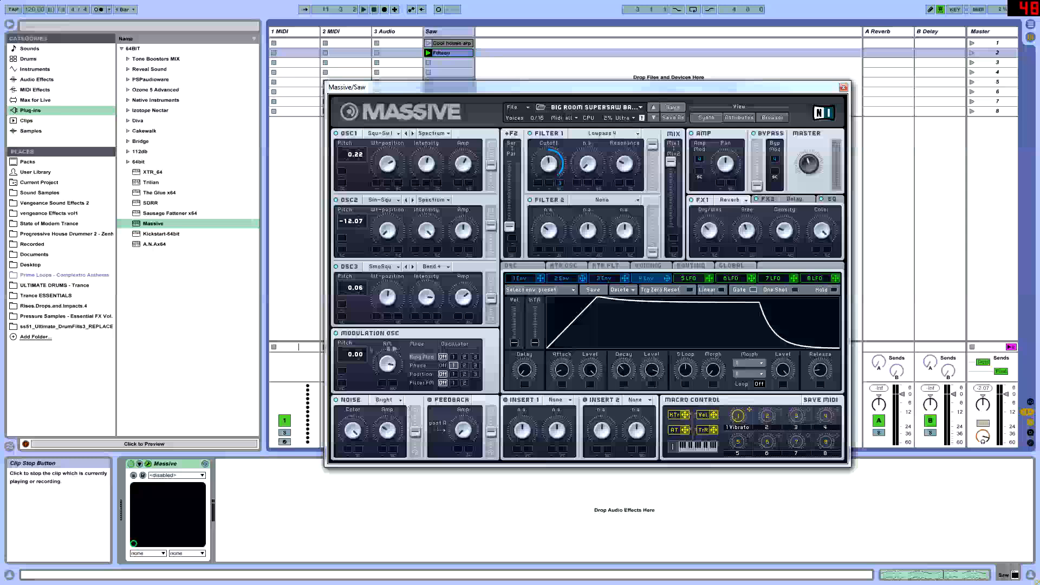
- Set the Modulation OSC mode to Phase
left_click(427, 365)
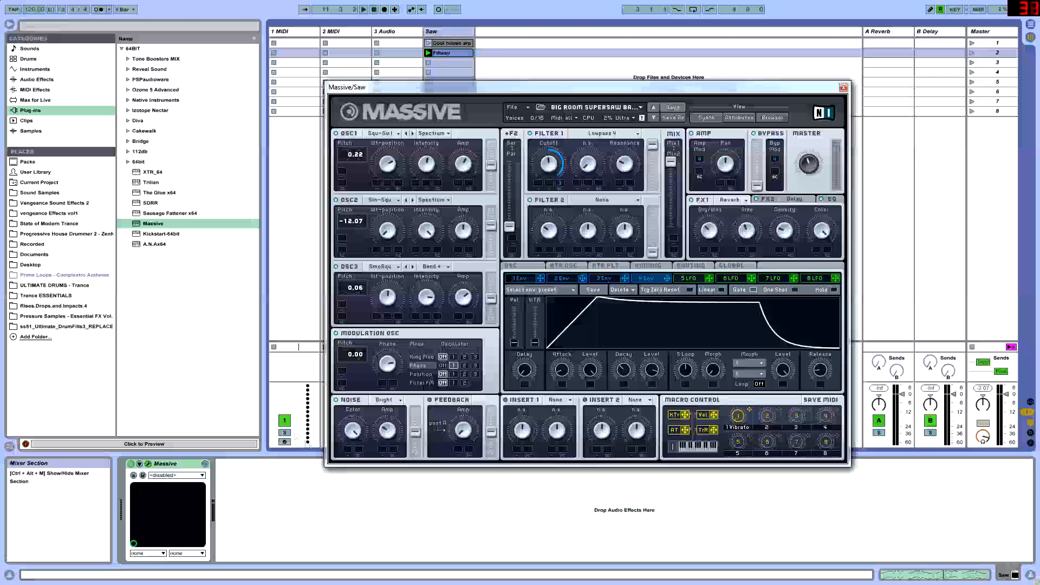
- Add an EQ Eight after Massive on the Saw track and move the Massive window clear of the mixer
left_click(37, 79)
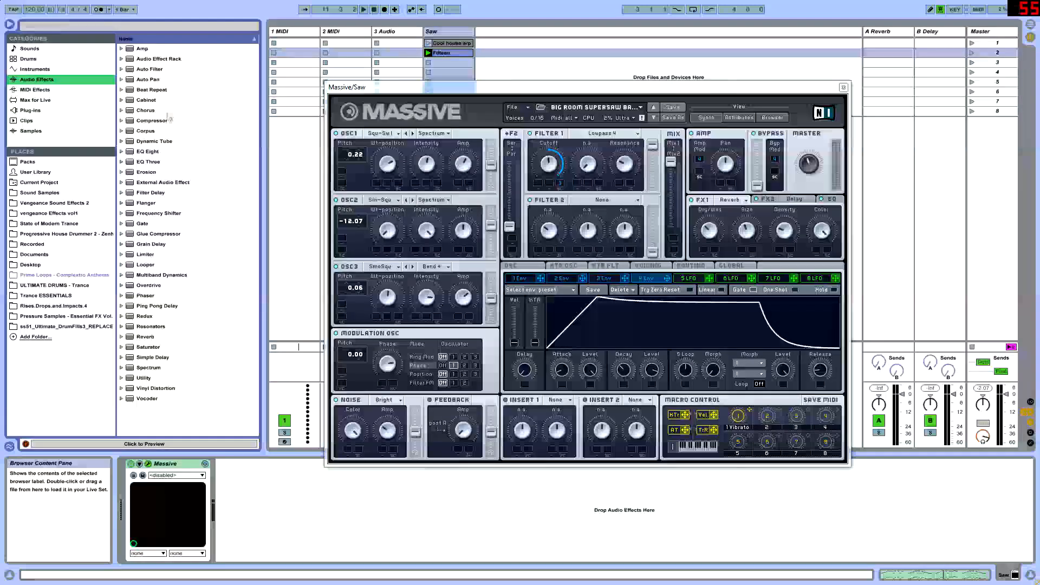
left_click_drag(144, 152, 352, 547)
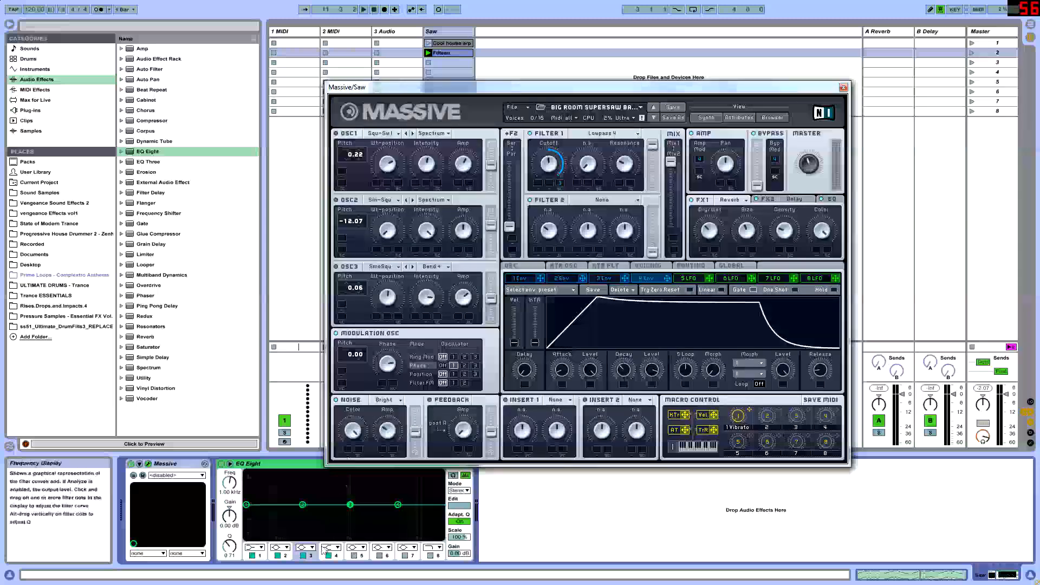
left_click_drag(476, 86, 685, 96)
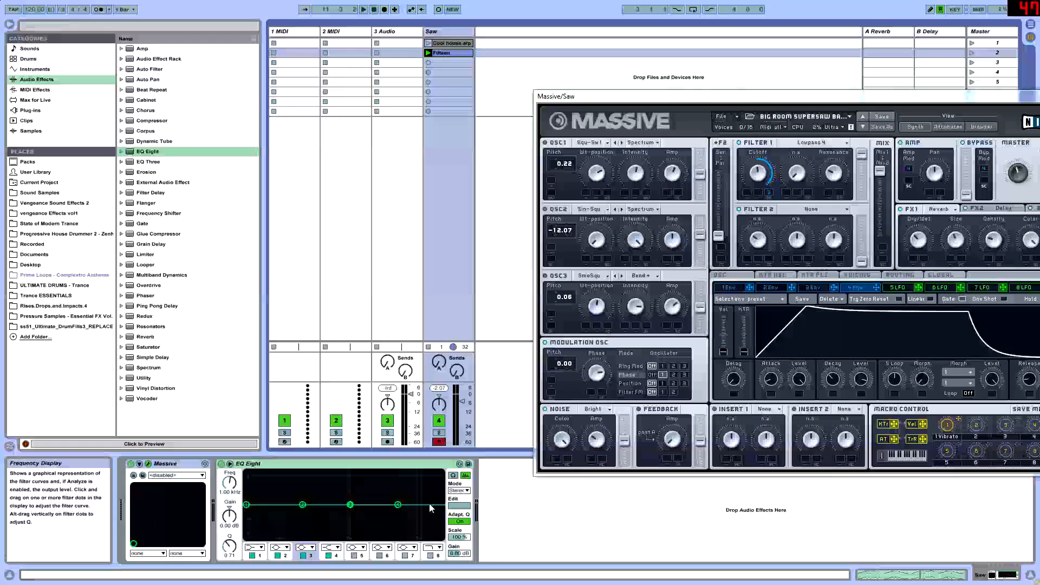
left_click_drag(664, 96, 704, 134)
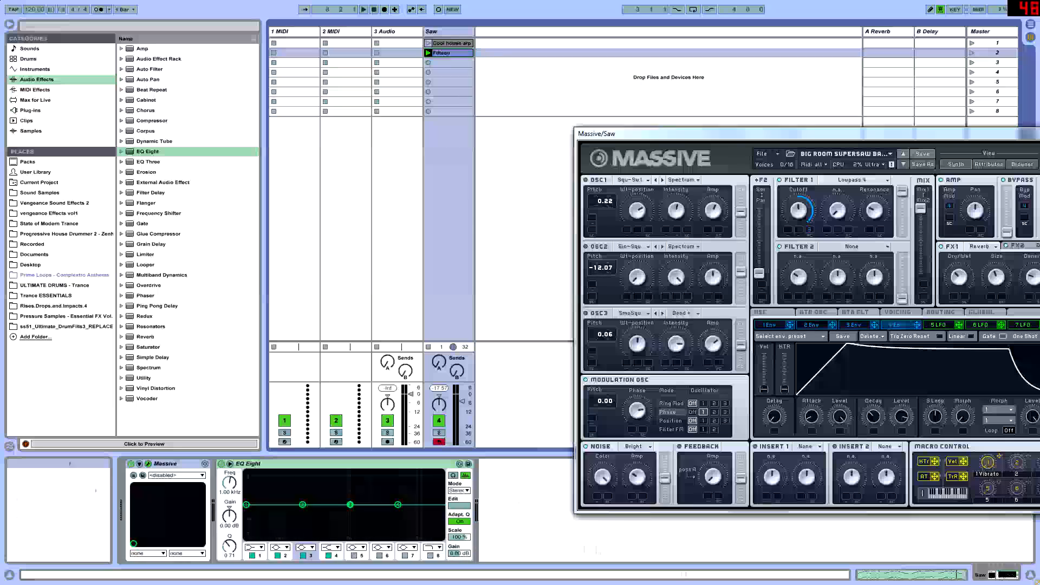
- Return to the Saw track from the 3 Audio track and check the filter type selection of Filter 1
left_click(398, 63)
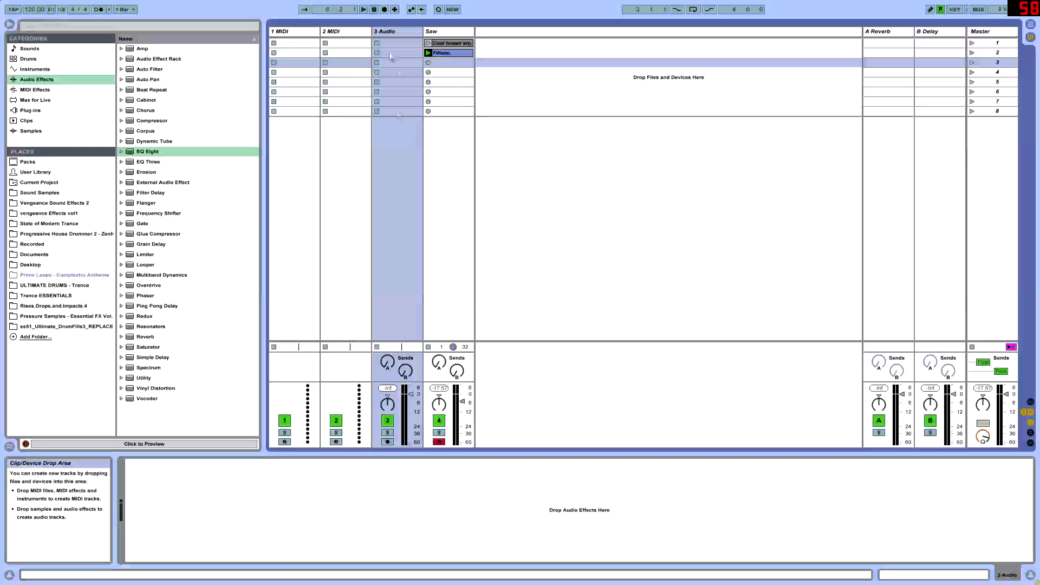
key("Right")
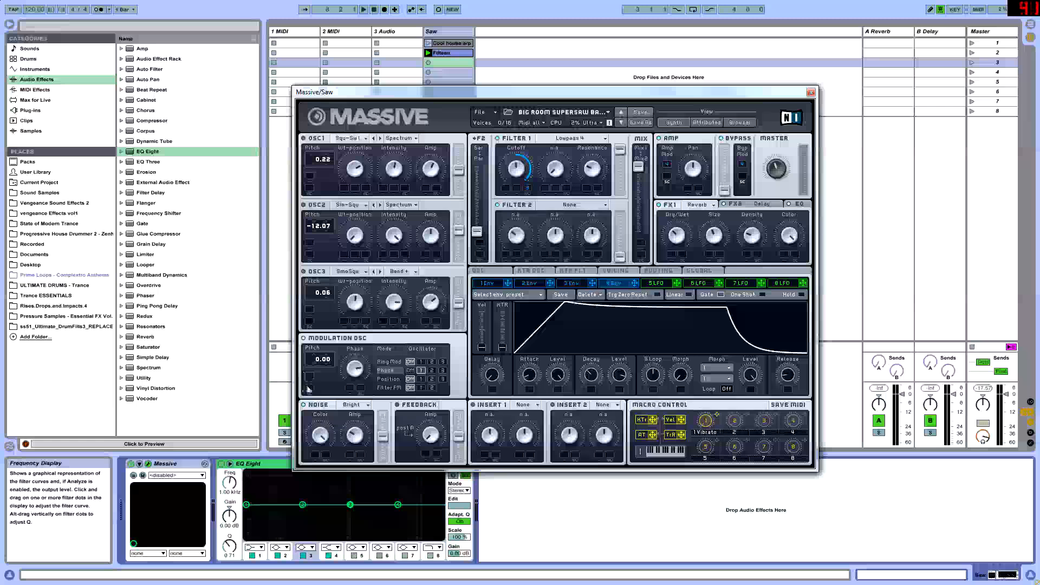
left_click(566, 140)
left_click(551, 145)
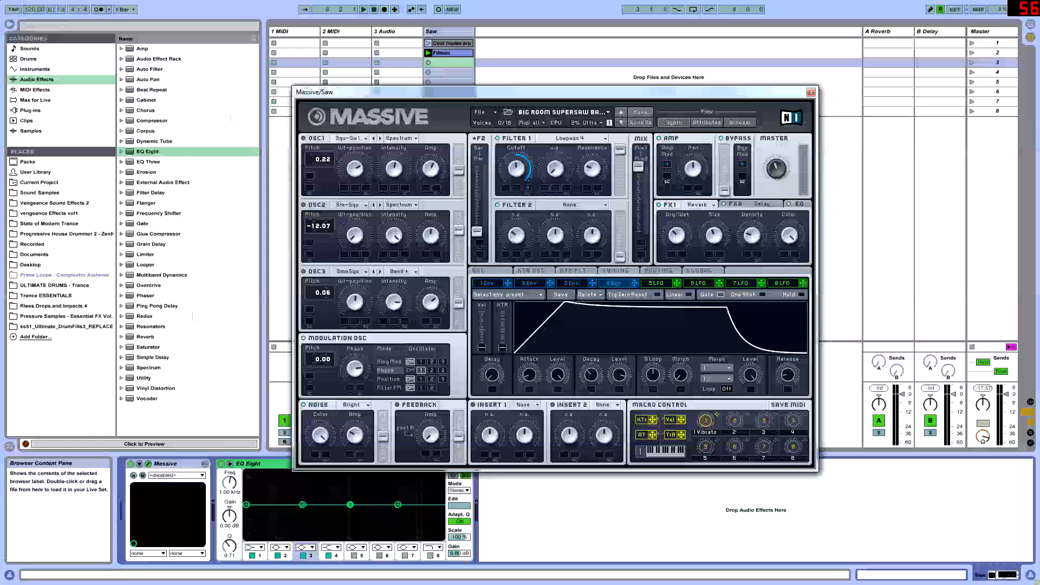
- Try an Auto Filter before EQ Eight on the Saw track, adjust its resonance, and remove the device
left_click(149, 69)
left_click_drag(168, 128, 253, 520)
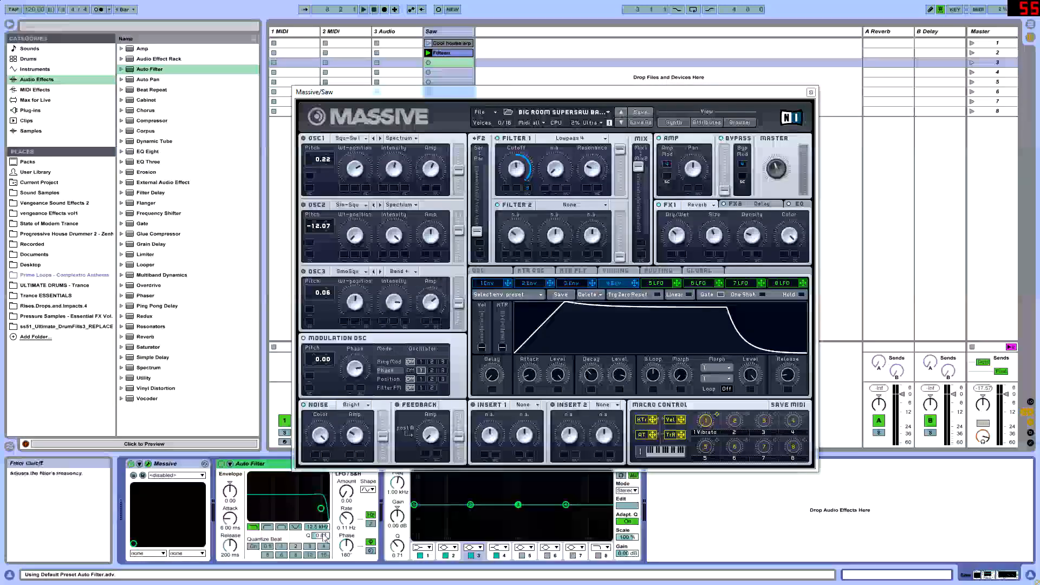
mouse_move(321, 536)
left_mouse_down()
mouse_move(321, 517)
mouse_move(321, 539)
mouse_move(321, 527)
left_mouse_up()
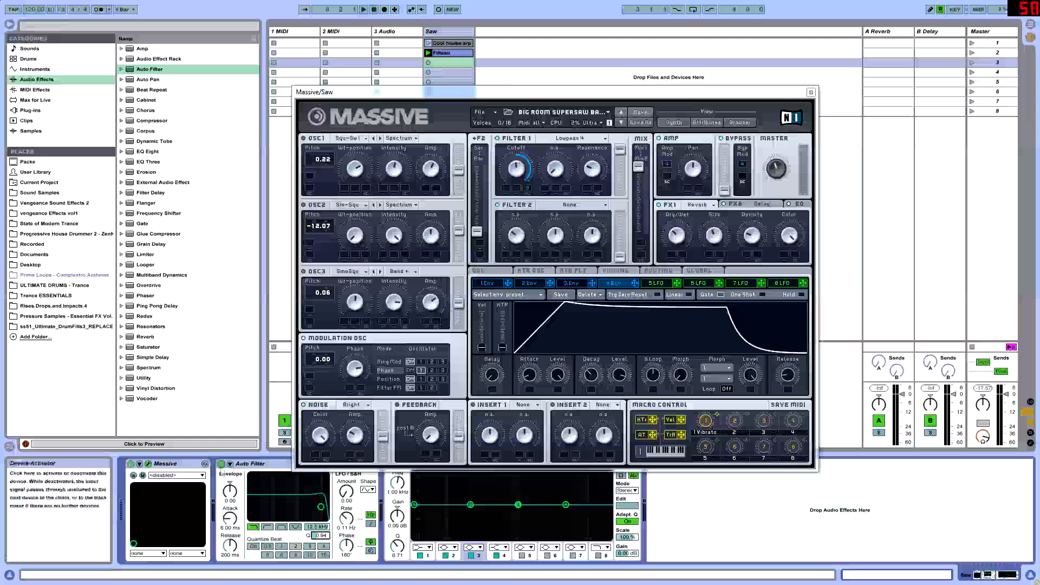
left_click(246, 464)
key("Delete")
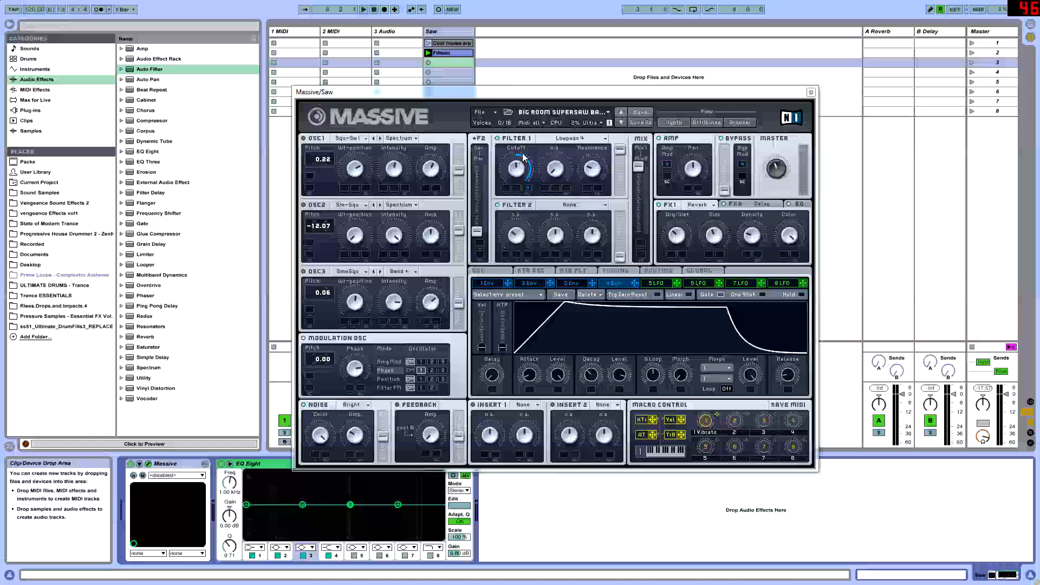
- In Massive's voicing settings, switch the Pitch Cutoff unison spread off and on, and raise its amount very slightly
left_click(612, 274)
left_click(613, 272)
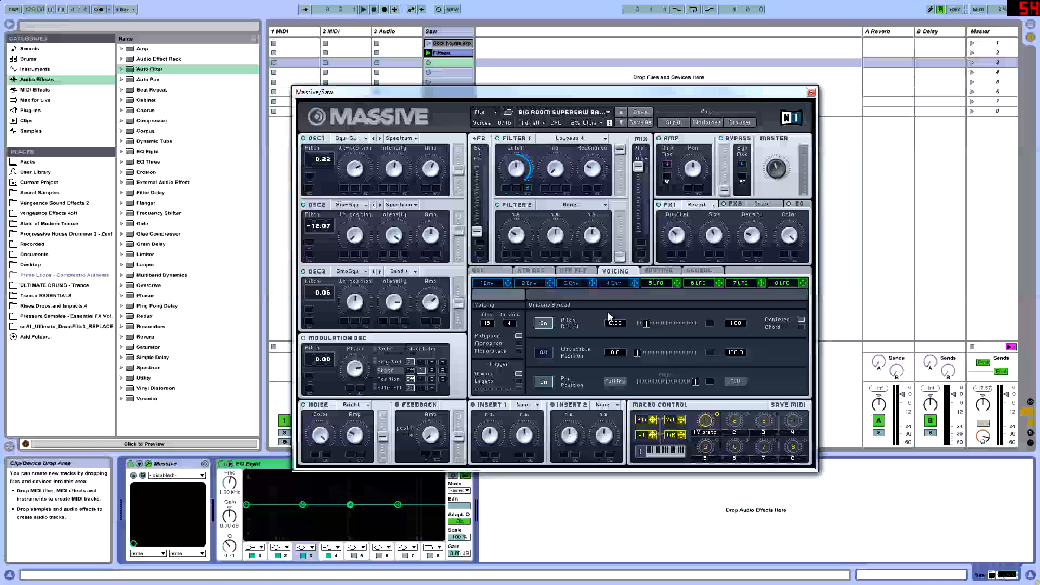
left_click(547, 324)
left_click(547, 324)
left_click_drag(646, 327, 647, 331)
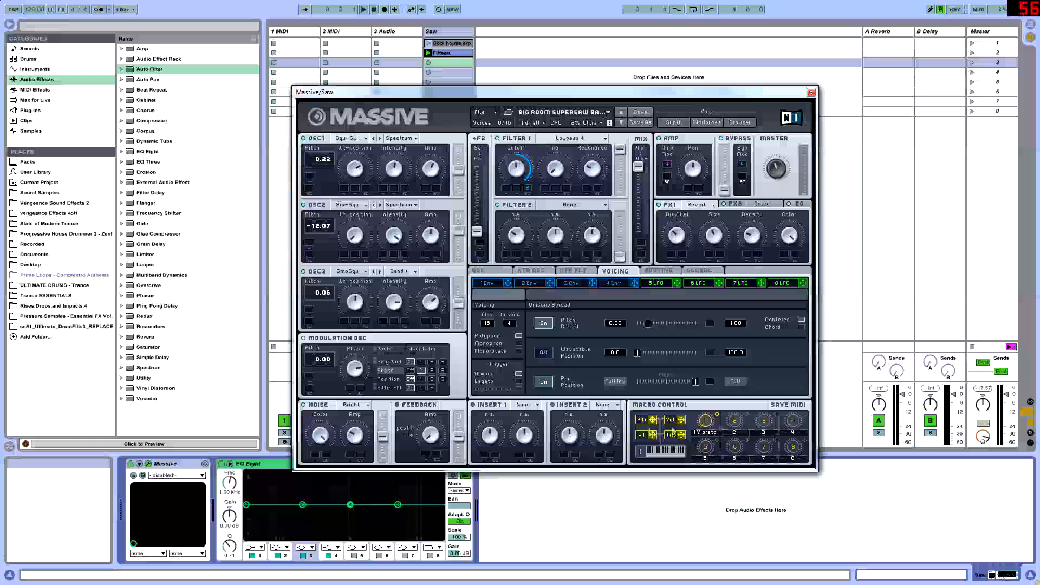
- Switch the Pan Position unison spread off and back on, and nudge its amount back to the same setting
left_click(542, 384)
left_click(542, 382)
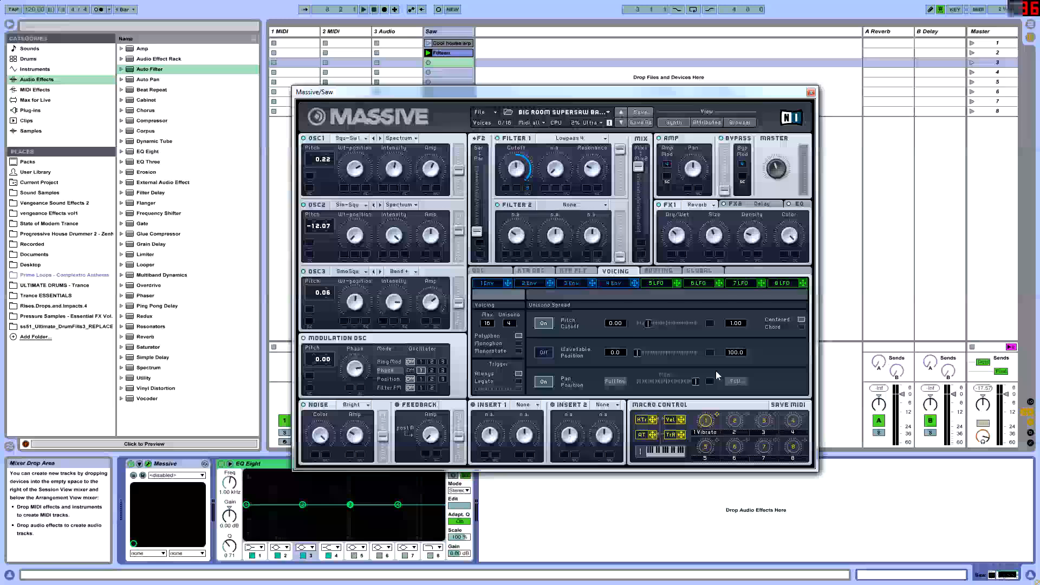
mouse_move(700, 381)
left_mouse_down()
mouse_move(662, 384)
mouse_move(695, 383)
left_mouse_up()
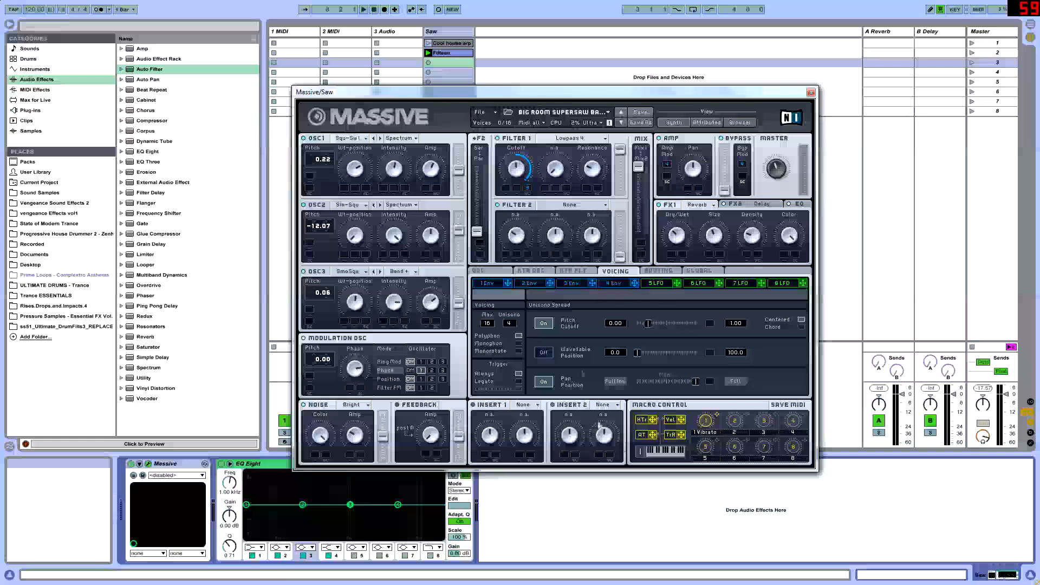
- Show envelope 4 and raise its decay level to full so the sustain stage is flat
left_click(614, 283)
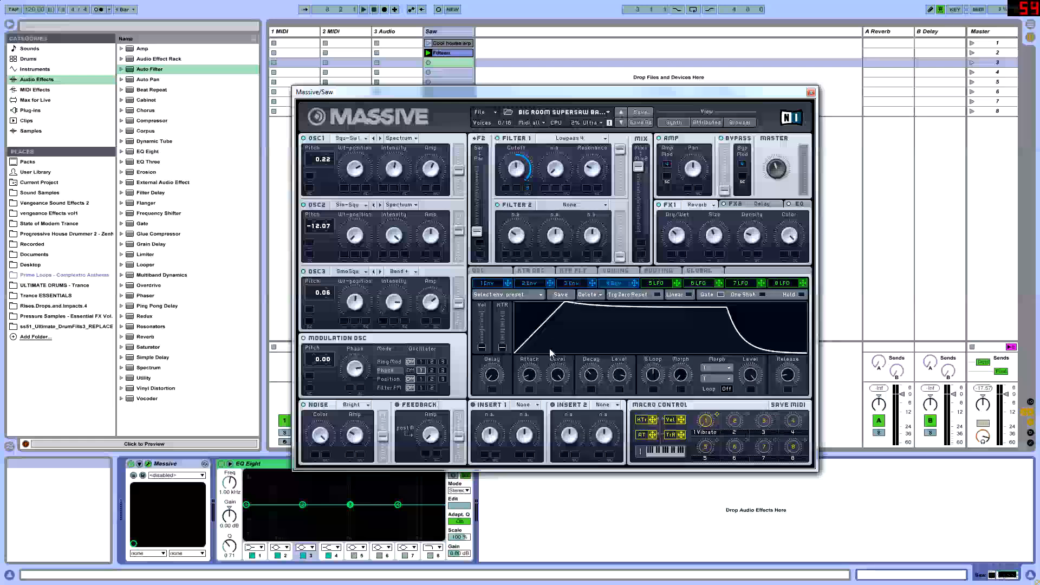
left_click_drag(619, 375, 620, 341)
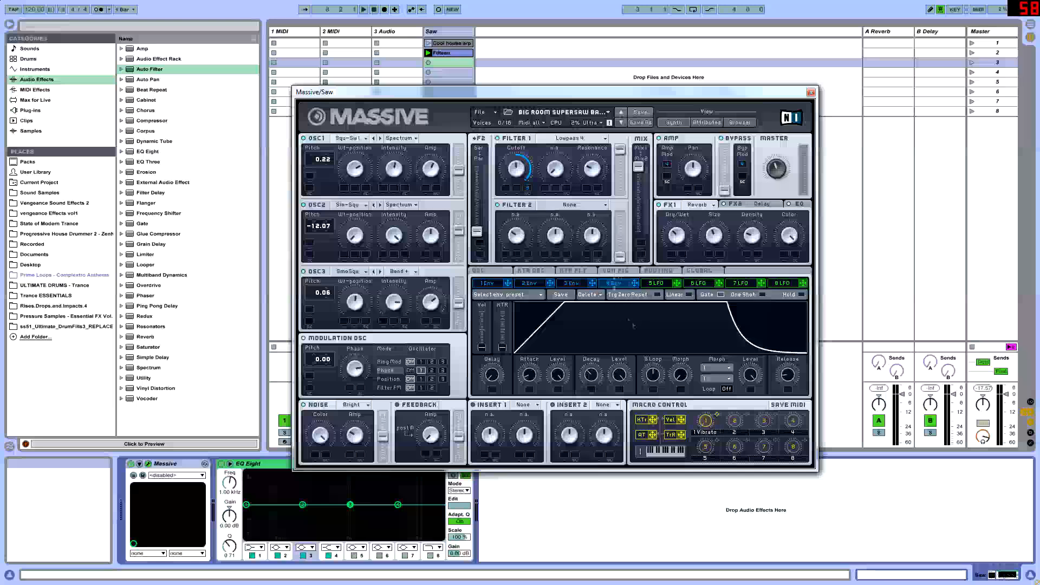
- Load the Sylenth1 - VTX.64 plug-in from the Bridge folder onto a new MIDI track
left_click(30, 110)
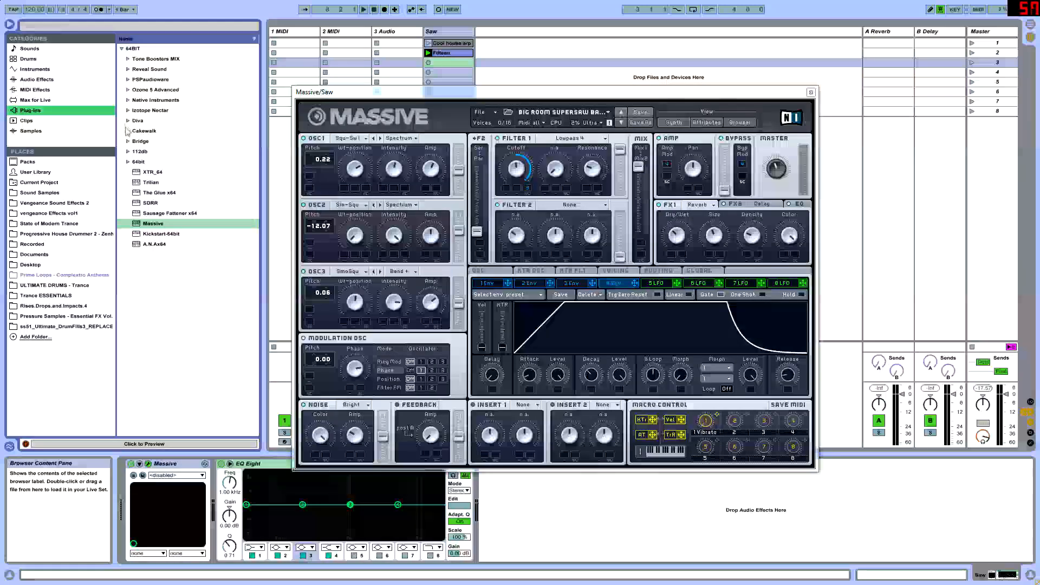
left_click(128, 141)
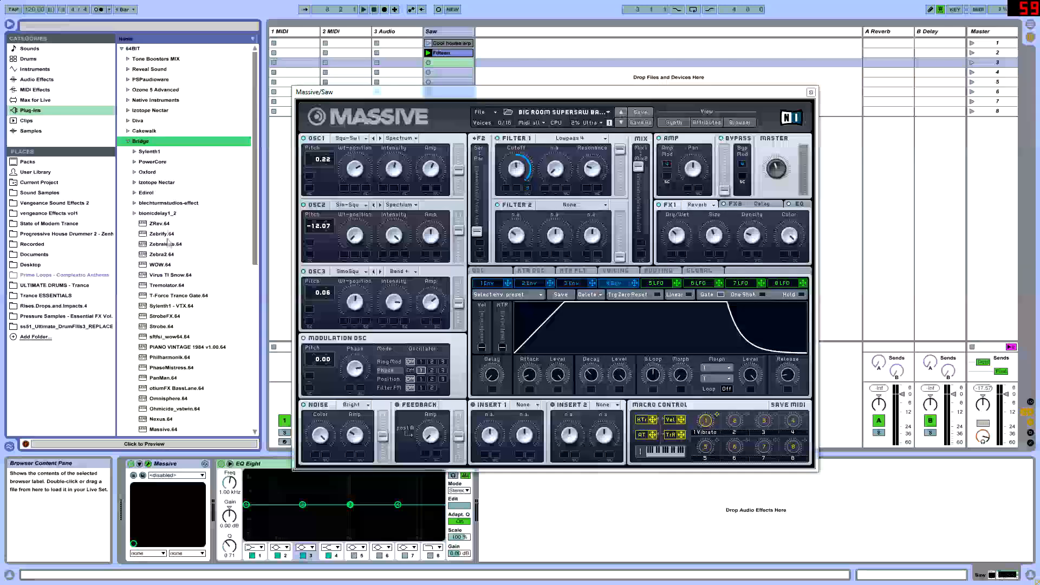
left_click_drag(167, 305, 547, 184)
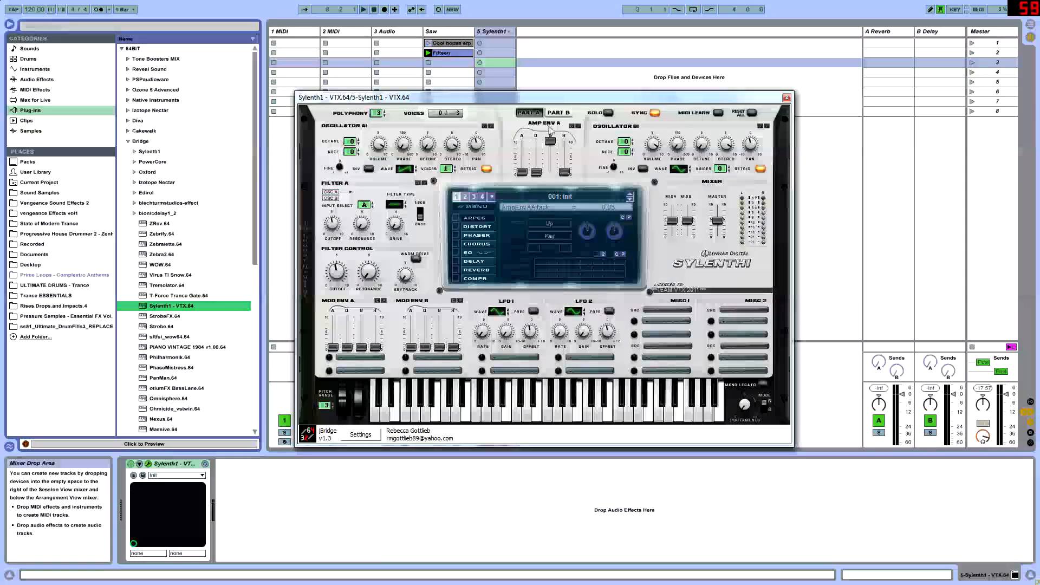
- Compare Massive's envelope on the Saw track with Sylenth1's amp envelope, finishing on the Saw track
left_click(452, 32)
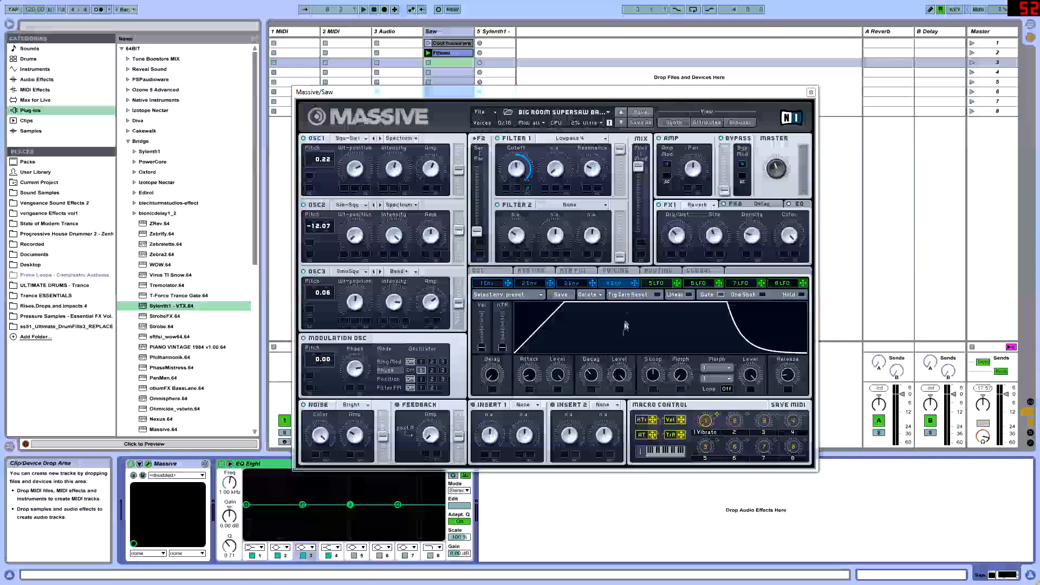
left_click(494, 31)
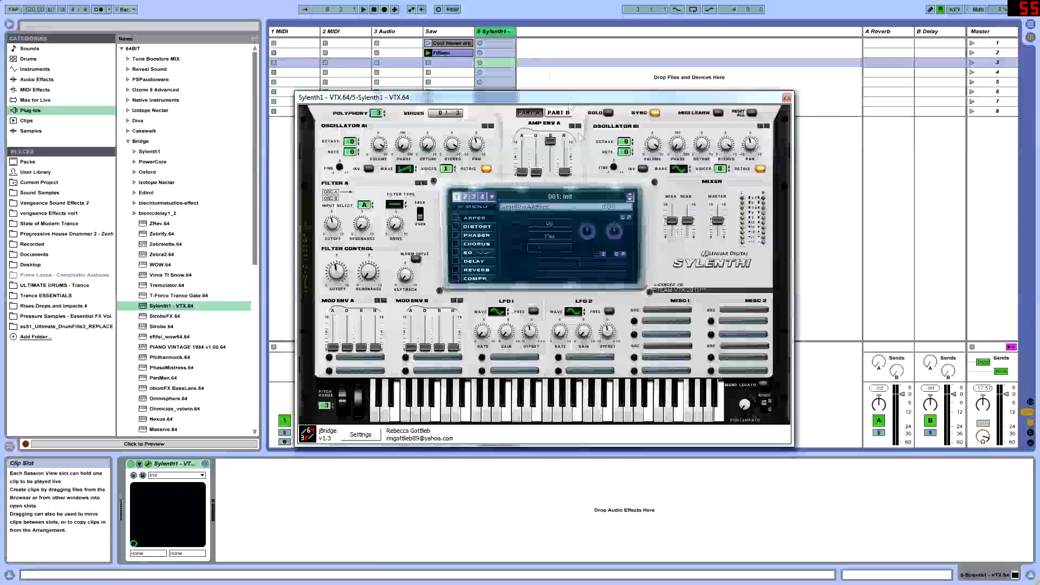
left_click(451, 32)
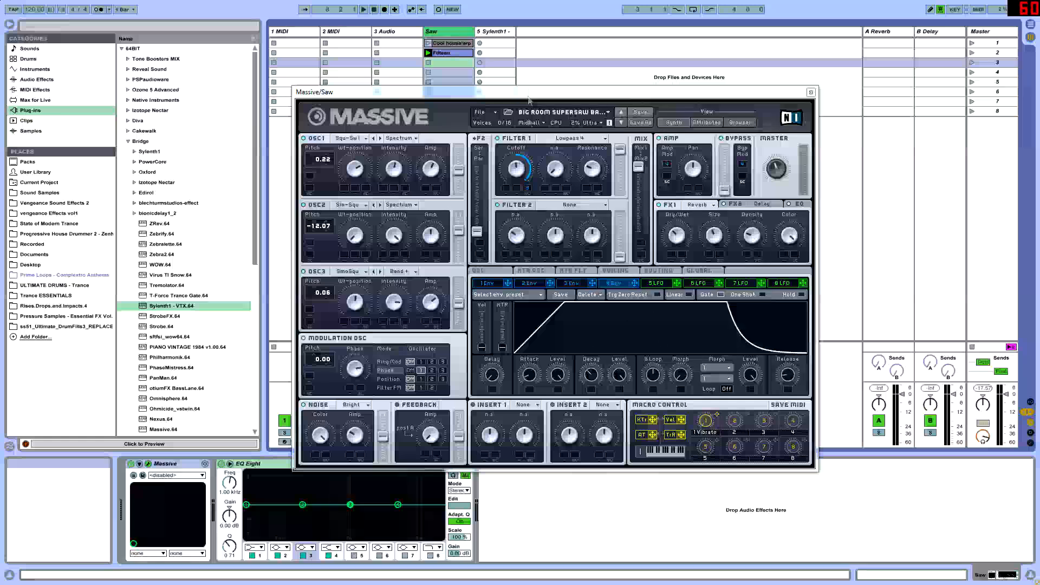
- Move the Massive window to the upper middle of the workspace and lengthen envelope 4's release slightly
left_click(497, 122)
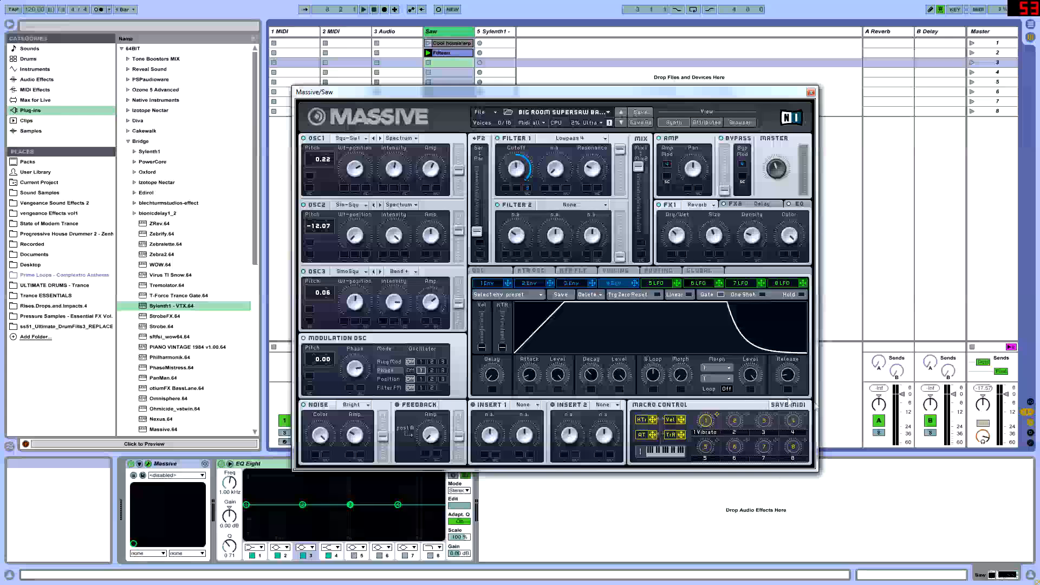
left_click_drag(560, 92, 825, 97)
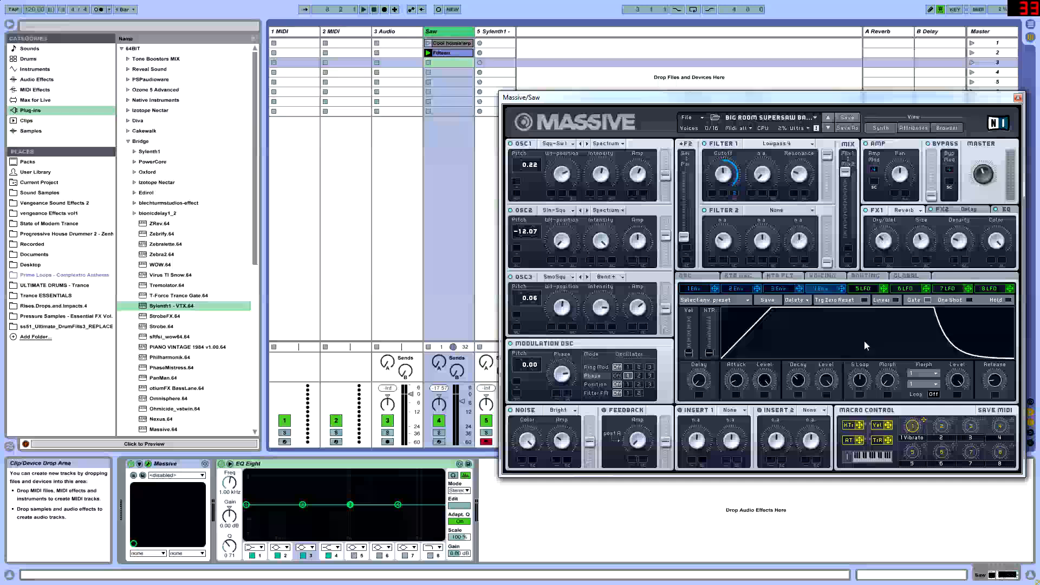
left_click_drag(687, 97, 578, 61)
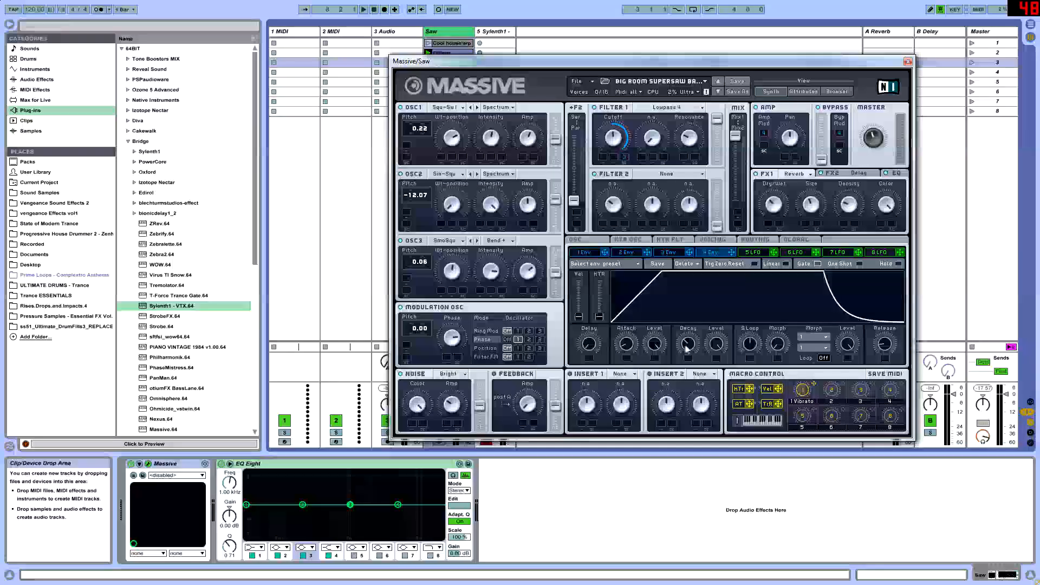
left_click_drag(715, 344, 719, 375)
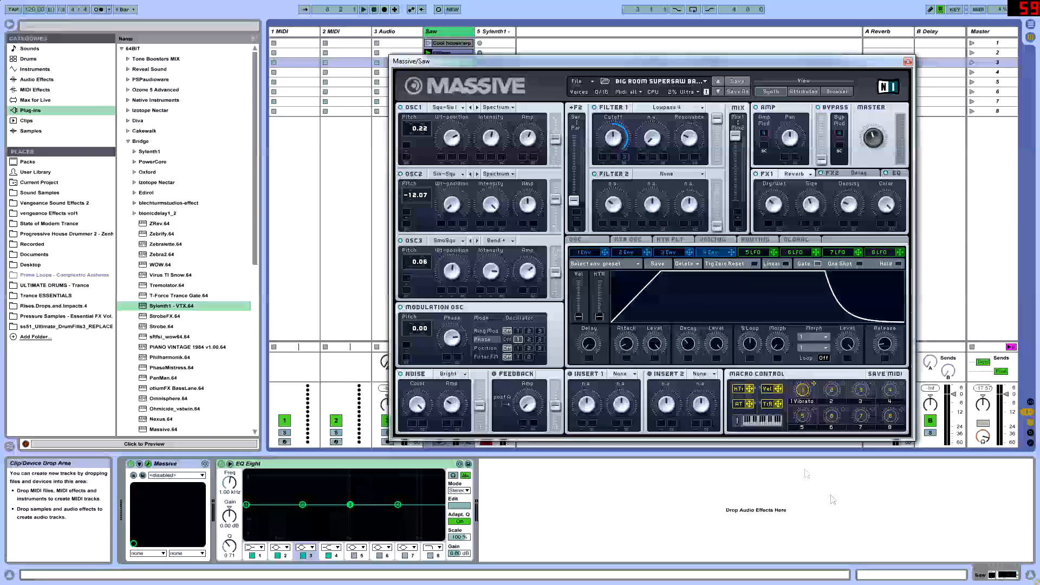
left_click_drag(884, 345, 884, 342)
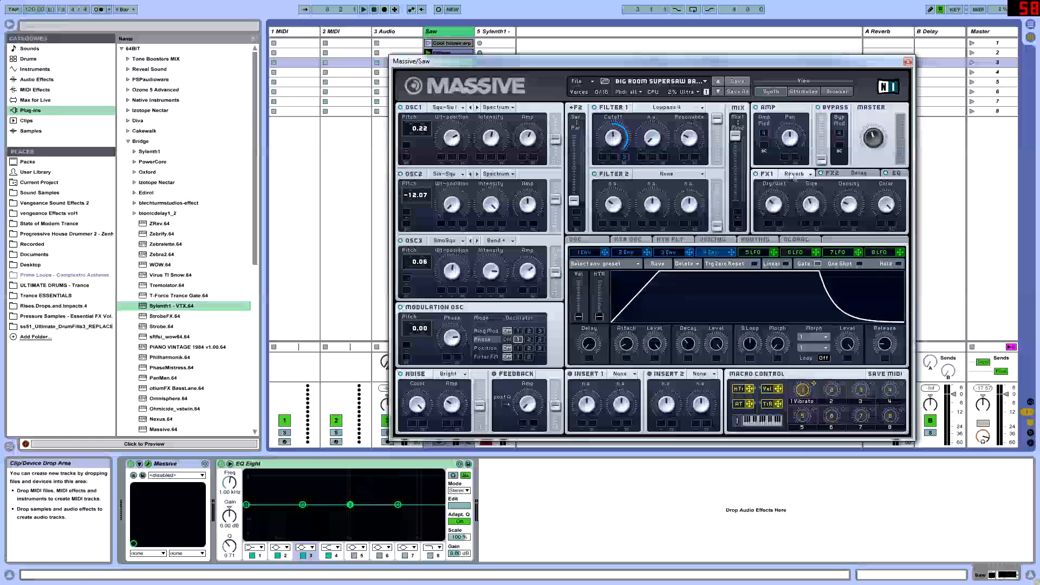
- Shorten envelope 3's release slightly and restore the envelope's modulation range on Filter 1's cutoff
left_click(667, 253)
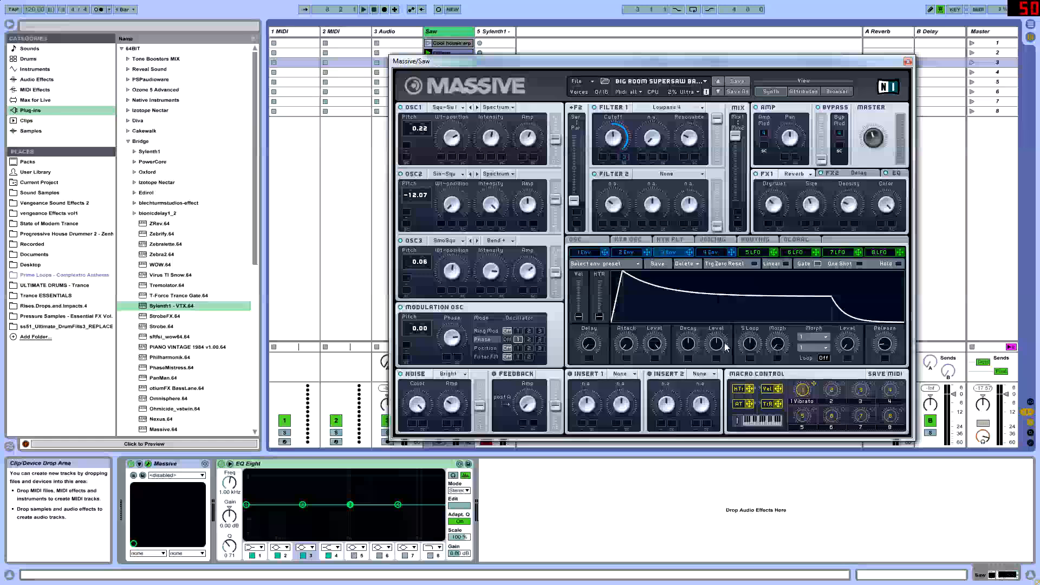
left_click_drag(886, 347, 887, 348)
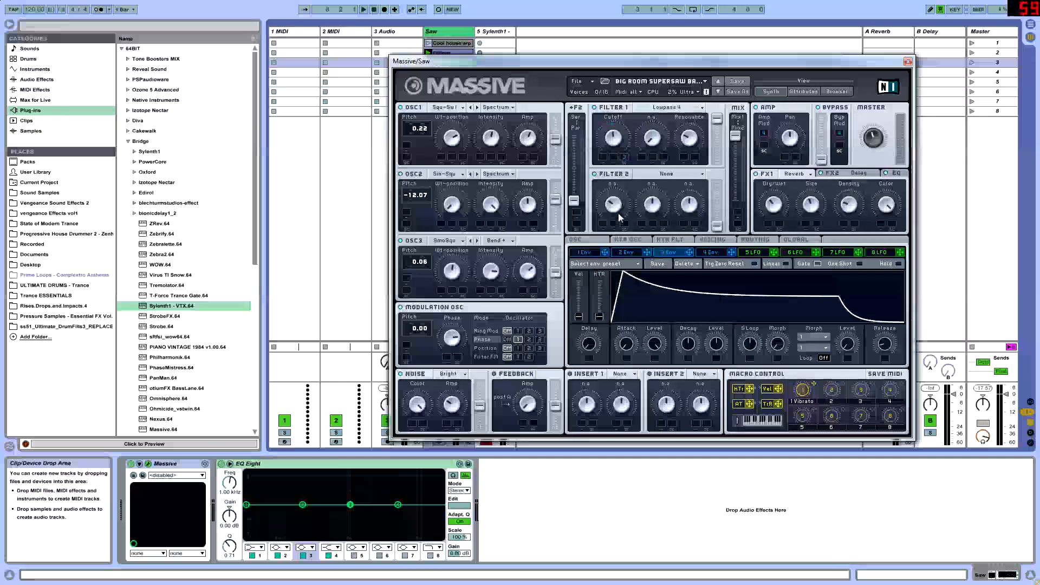
left_click_drag(625, 156, 632, 95)
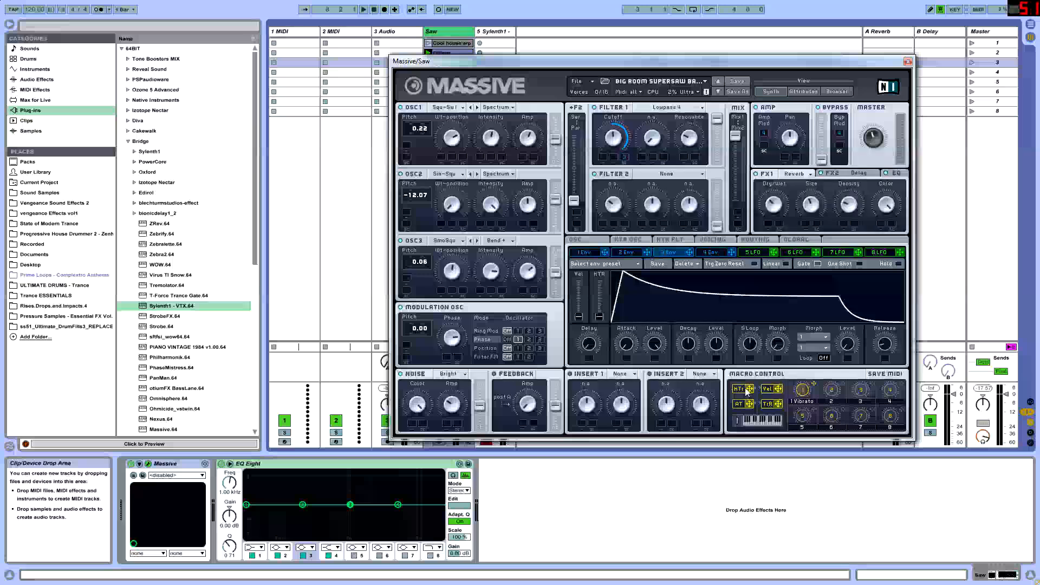
- Look through the oscillator, filter key-tracking and voicing settings, finishing on voicing
left_click(724, 241)
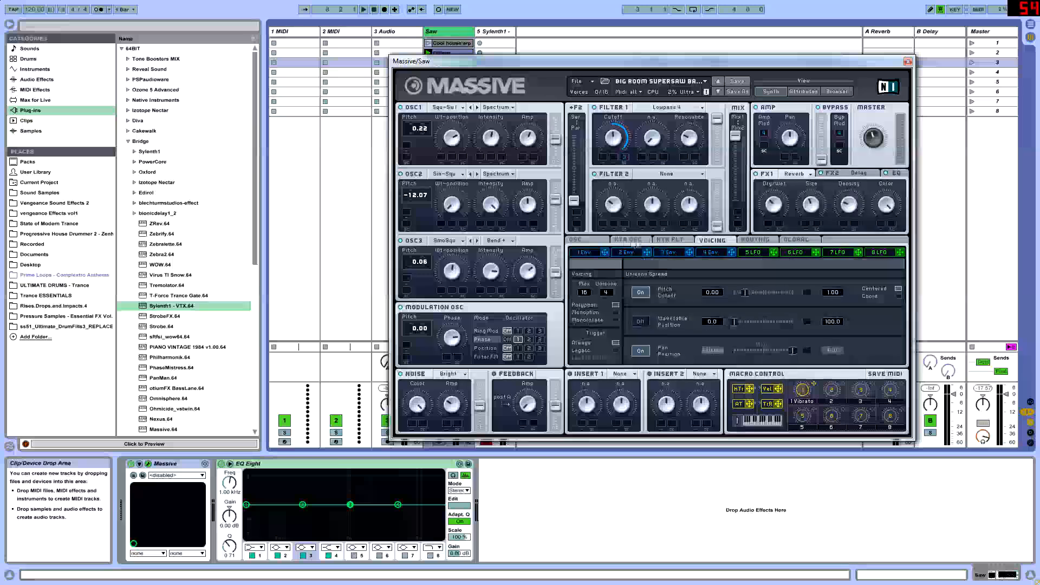
left_click(587, 240)
left_click(676, 241)
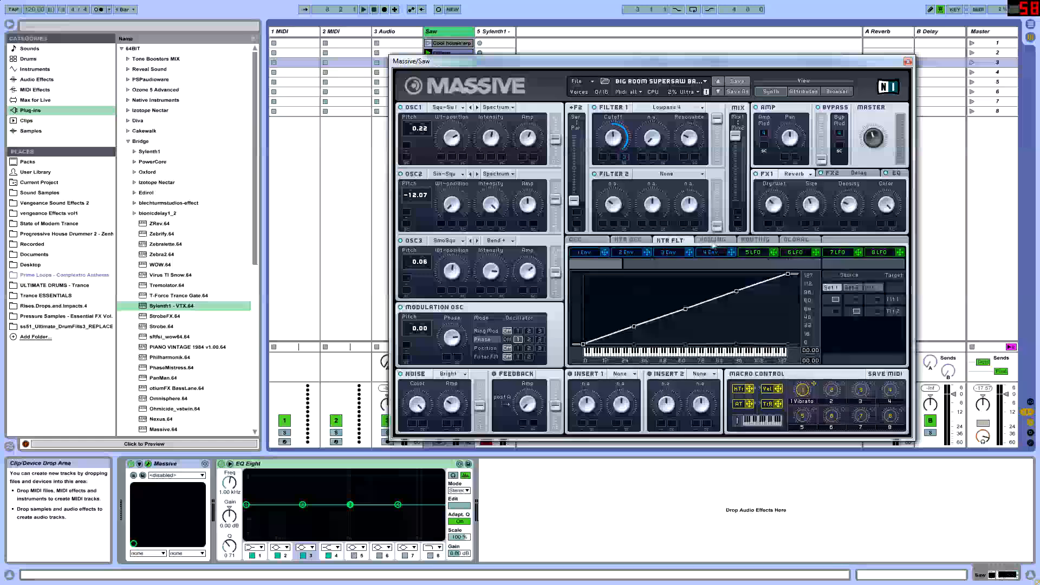
left_click(716, 241)
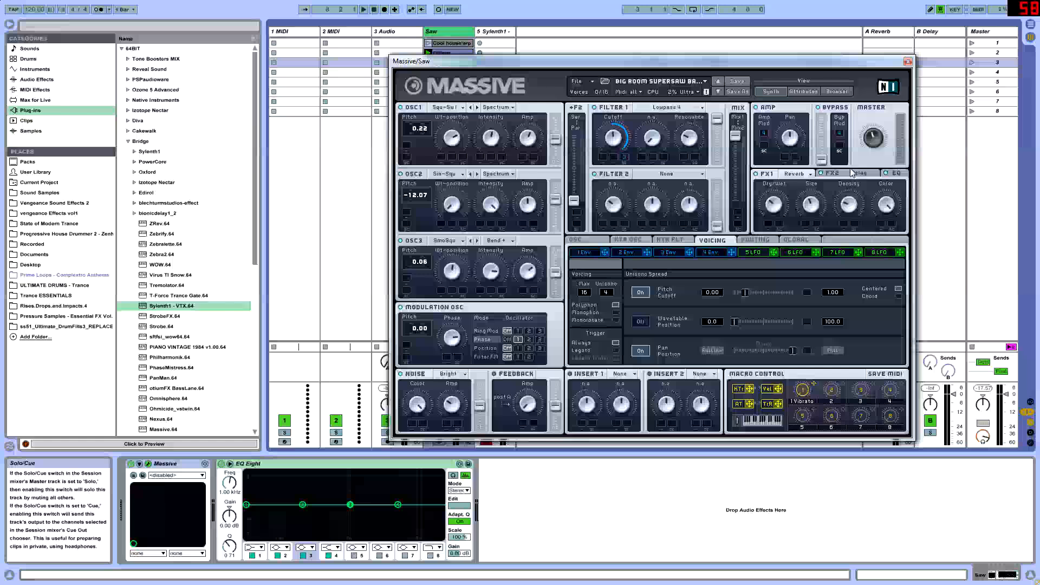
- Inspect FX2, keeping Delay as its effect, and show Massive's EQ settings
left_click(832, 173)
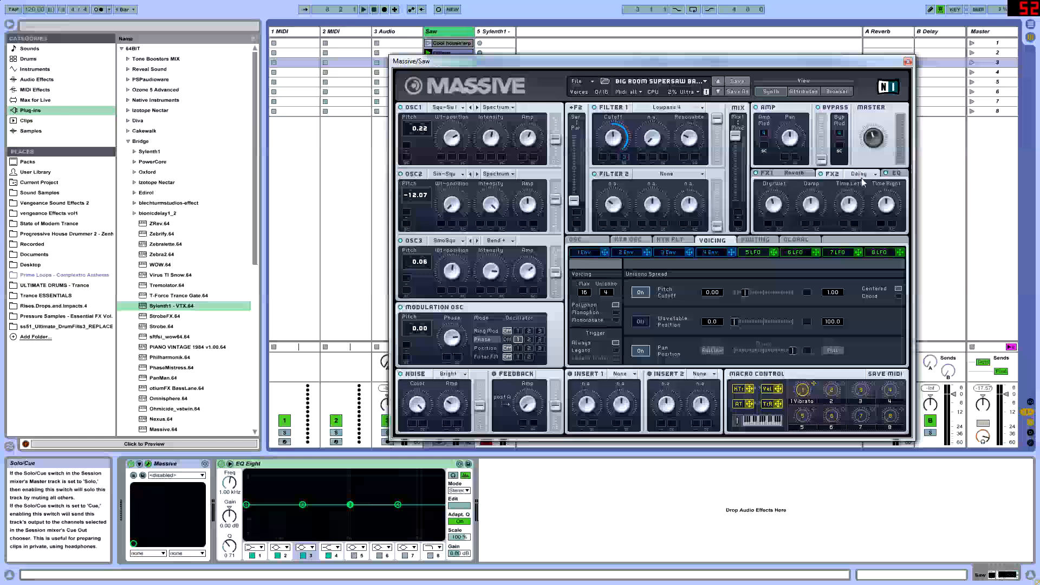
left_click(859, 174)
left_click(854, 252)
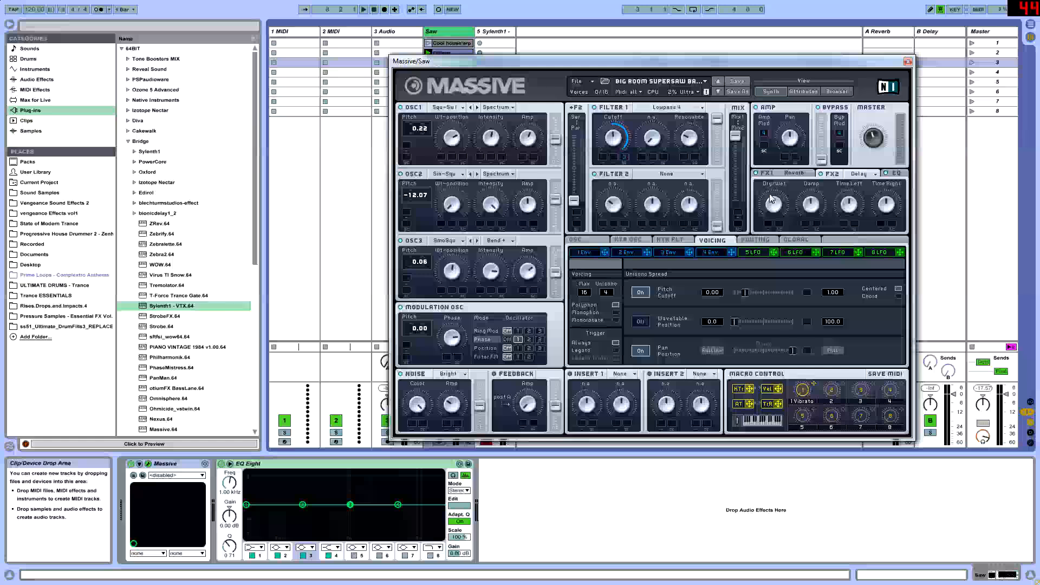
left_click(895, 179)
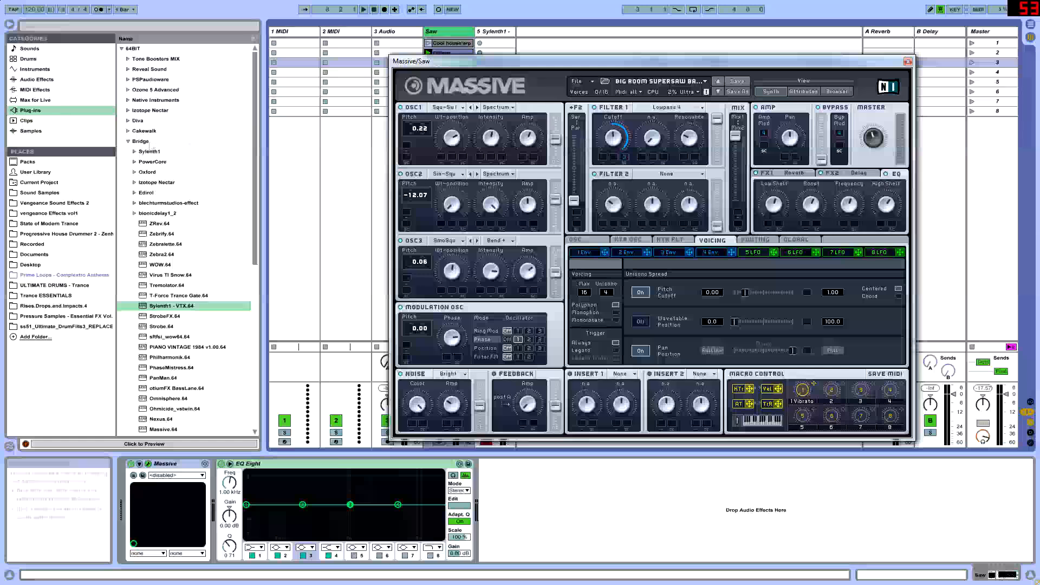
- Find EQ Eight among the audio effects and try a band 8 high-shelf boost of 9.30 dB at 241 Hz on the Saw track
left_click(37, 79)
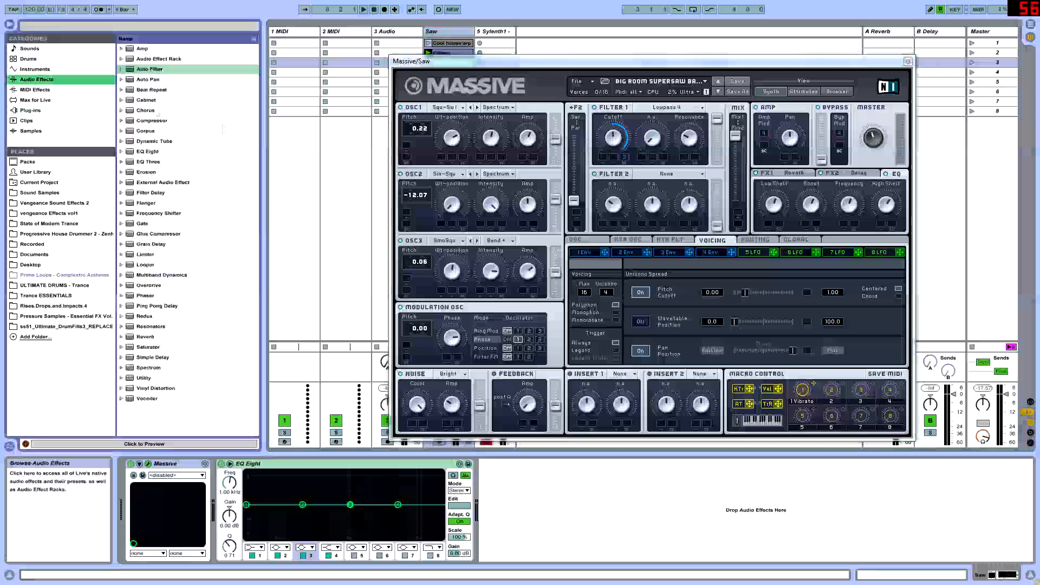
left_click(151, 152)
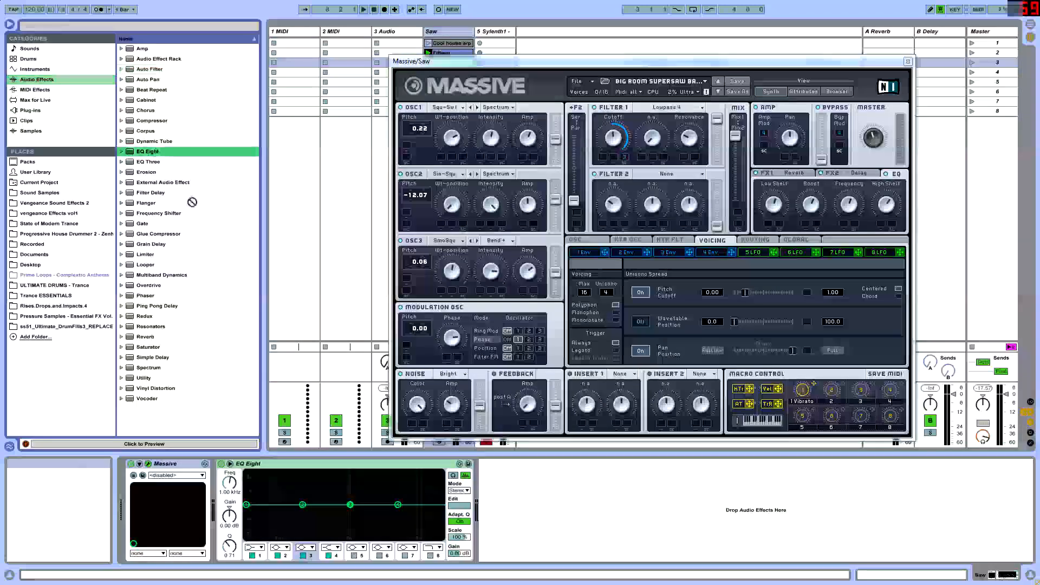
left_click(255, 557)
mouse_move(285, 505)
left_mouse_down()
mouse_move(428, 496)
mouse_move(296, 501)
left_mouse_up()
left_click(431, 547)
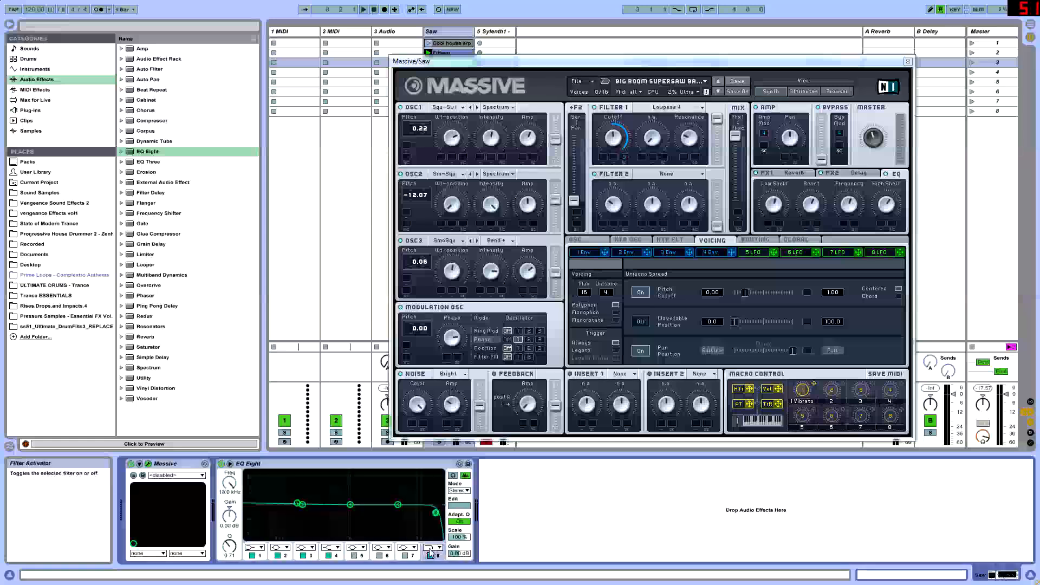
left_click(433, 523)
left_click_drag(433, 504, 293, 481)
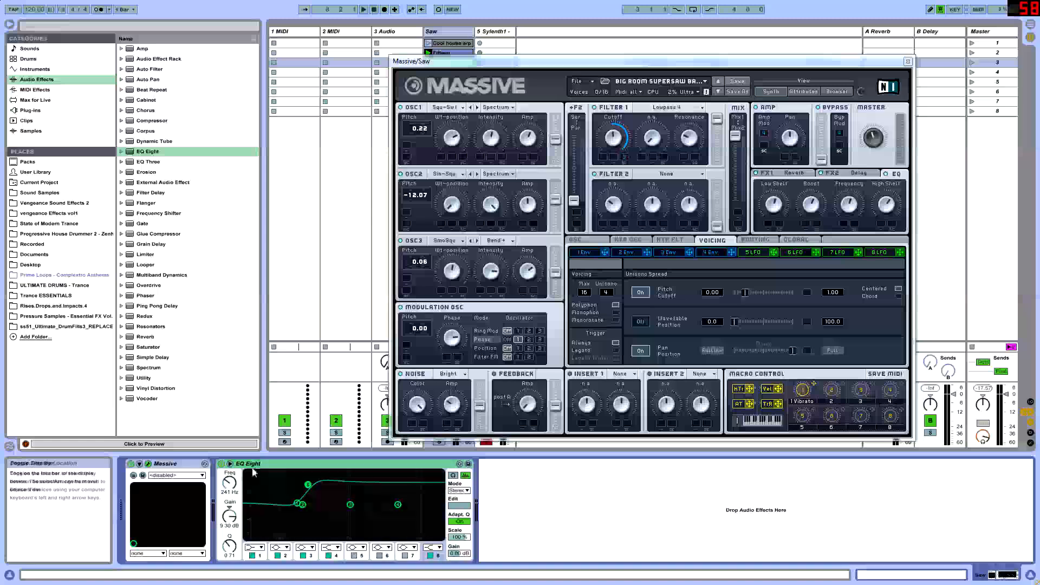
- Delete the EQ Eight from the Saw track and return to Massive's EQ settings
key("Delete")
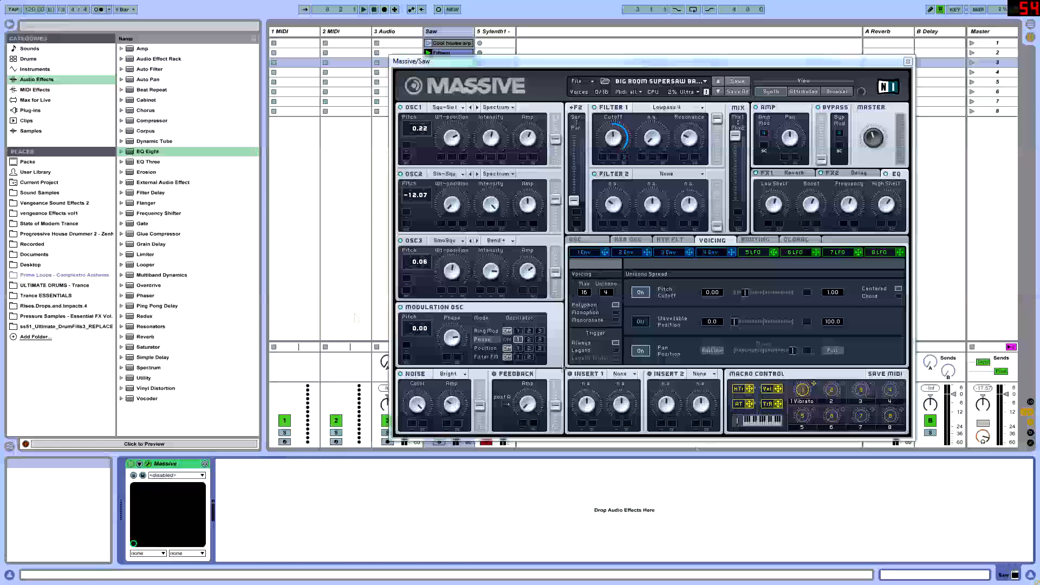
left_click(777, 205)
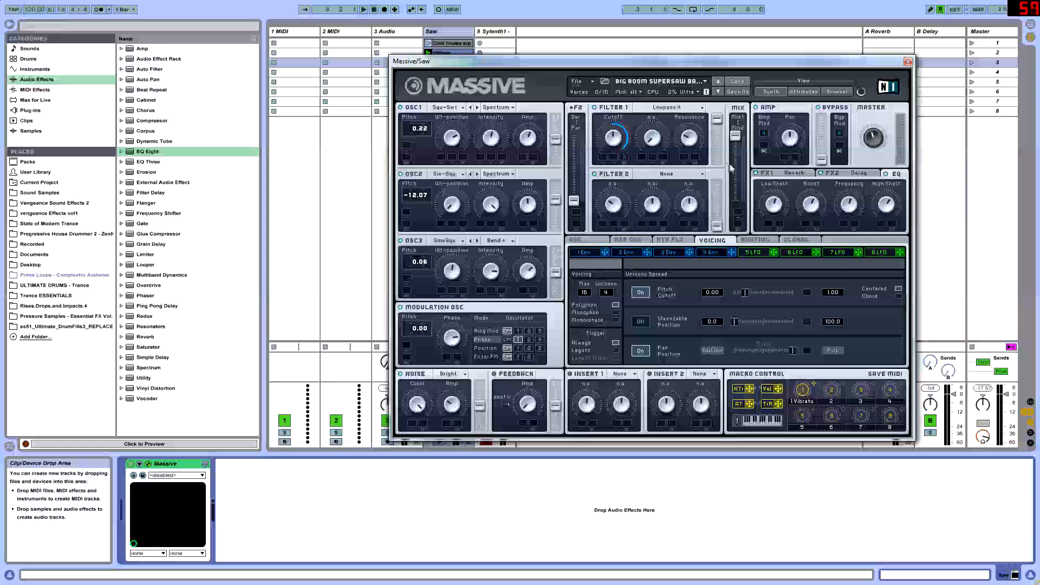
- Show envelope 4 and assign macro 2 to its decay and decay level, giving each a modulation range
left_click(595, 240)
left_click(706, 241)
left_click(707, 252)
left_click_drag(469, 63, 387, 86)
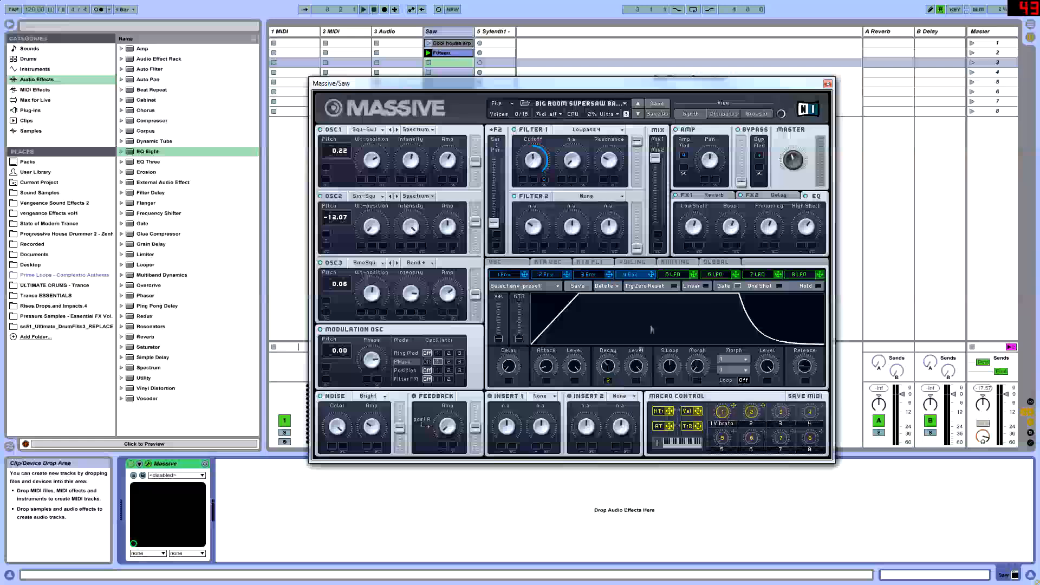
left_click_drag(745, 387, 629, 417)
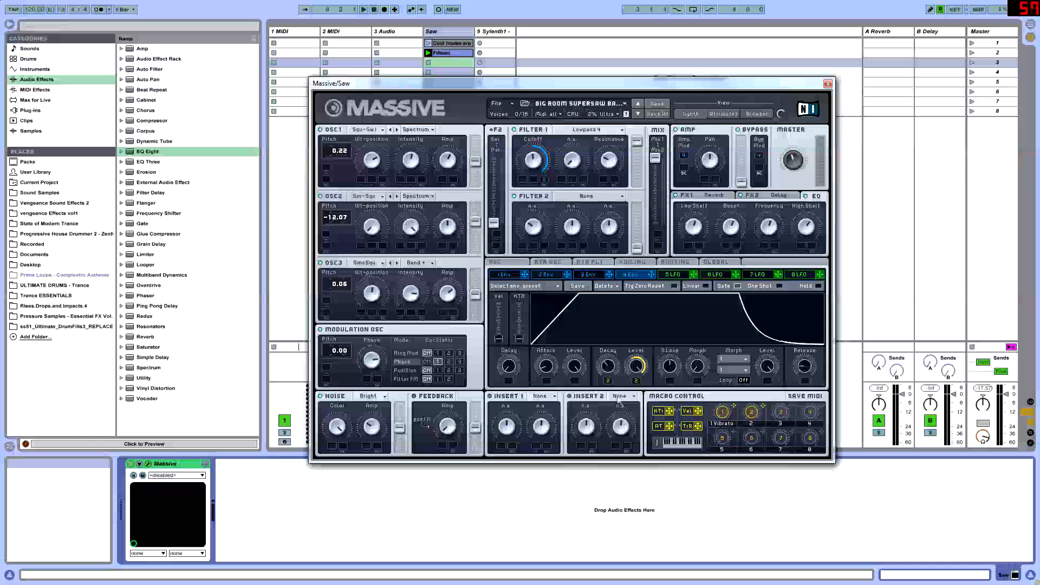
left_click_drag(607, 381, 608, 417)
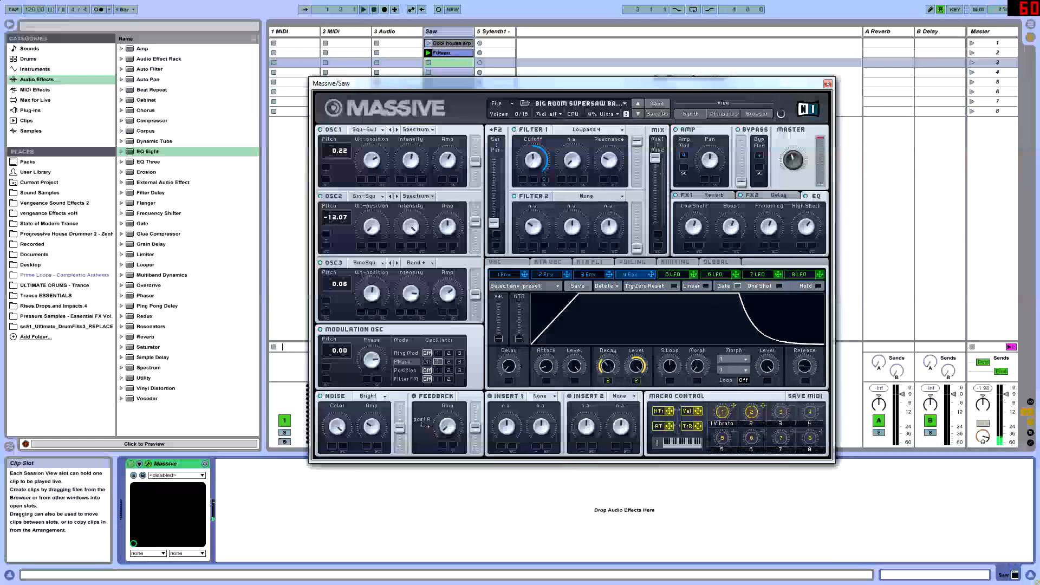
- Set the Saw track's volume to about -13.5 dB, moving the Massive window clear of the mixer and back
left_click_drag(479, 85, 717, 104)
left_click_drag(462, 394, 462, 414)
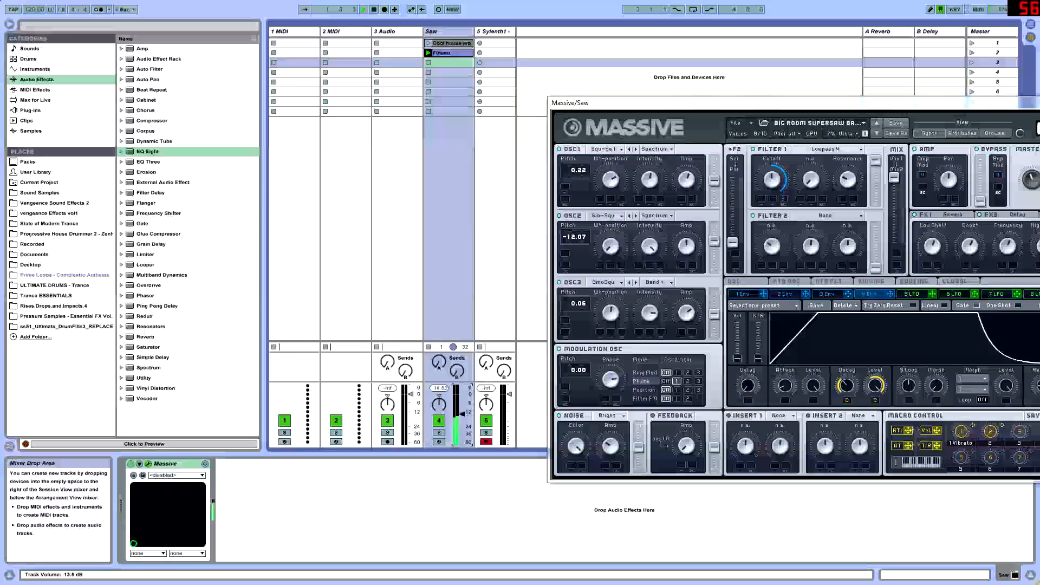
left_click_drag(758, 102, 594, 44)
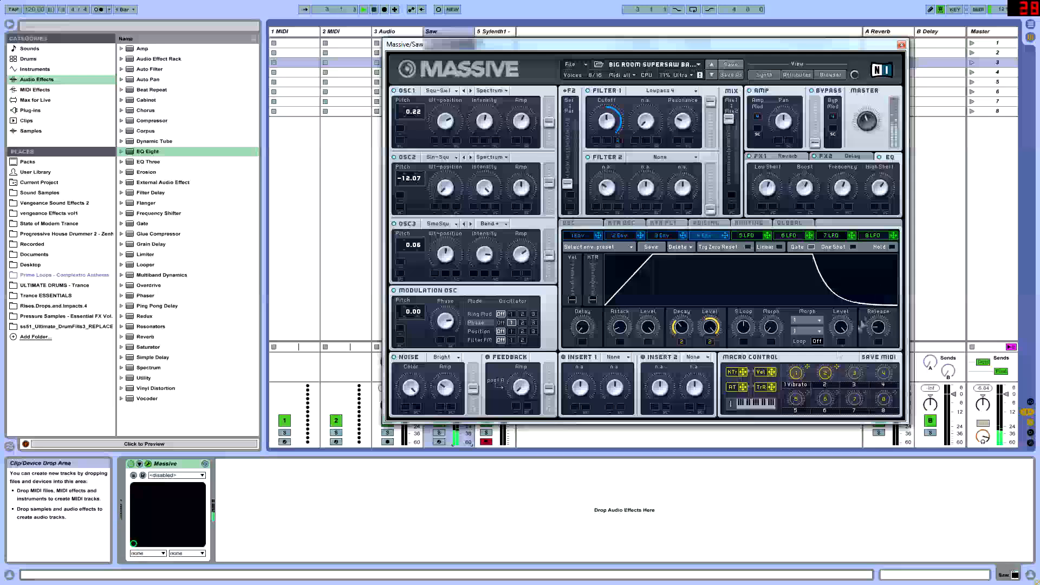
- Replace macro 2 with macro 3 on envelope 4's decay, adjust the level's modulation range, and play the clip
left_click_drag(713, 336, 731, 319)
right_click(685, 344)
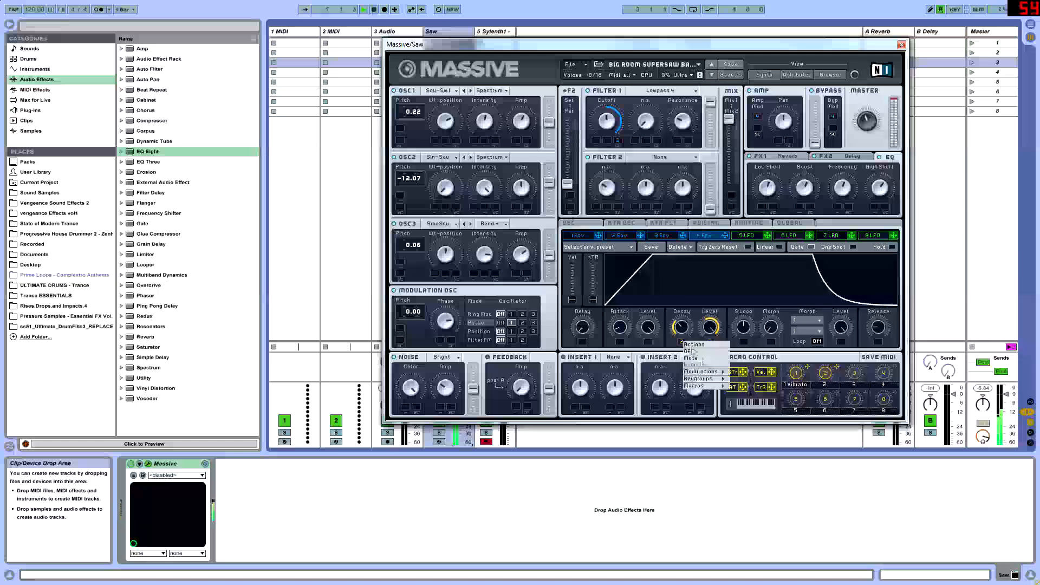
left_click(689, 351)
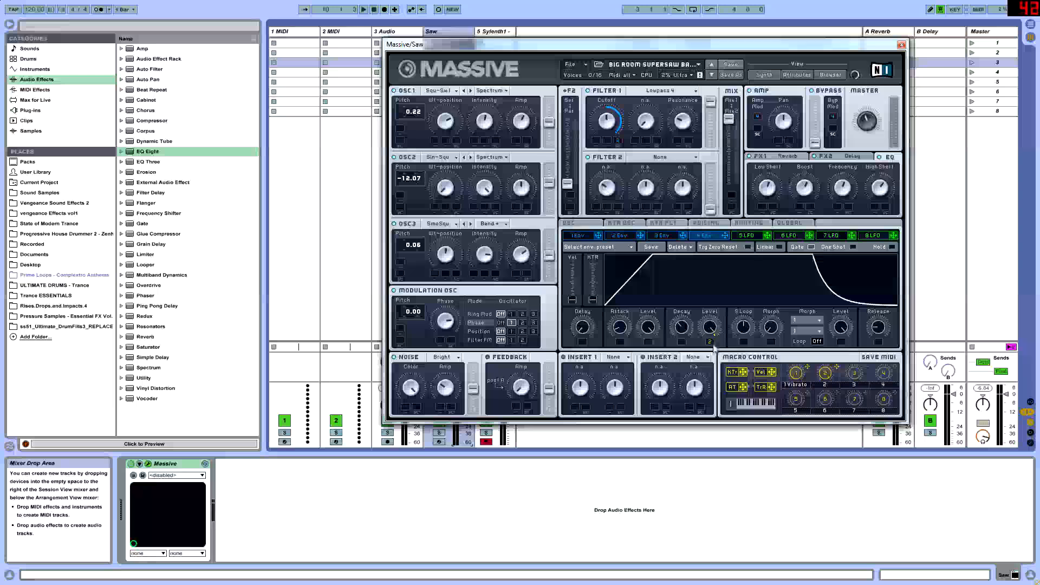
key("space")
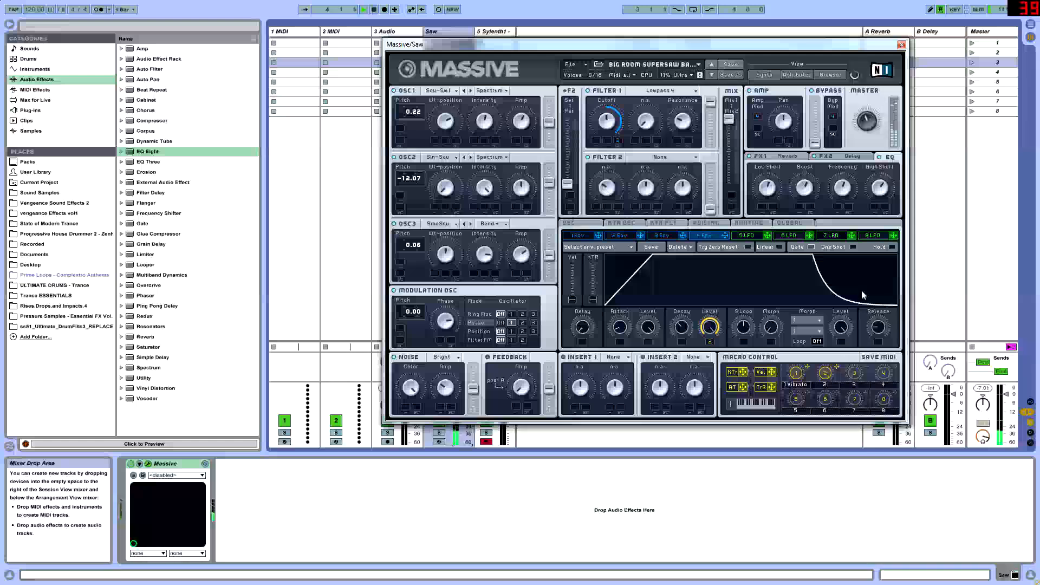
left_click_drag(866, 368, 692, 315)
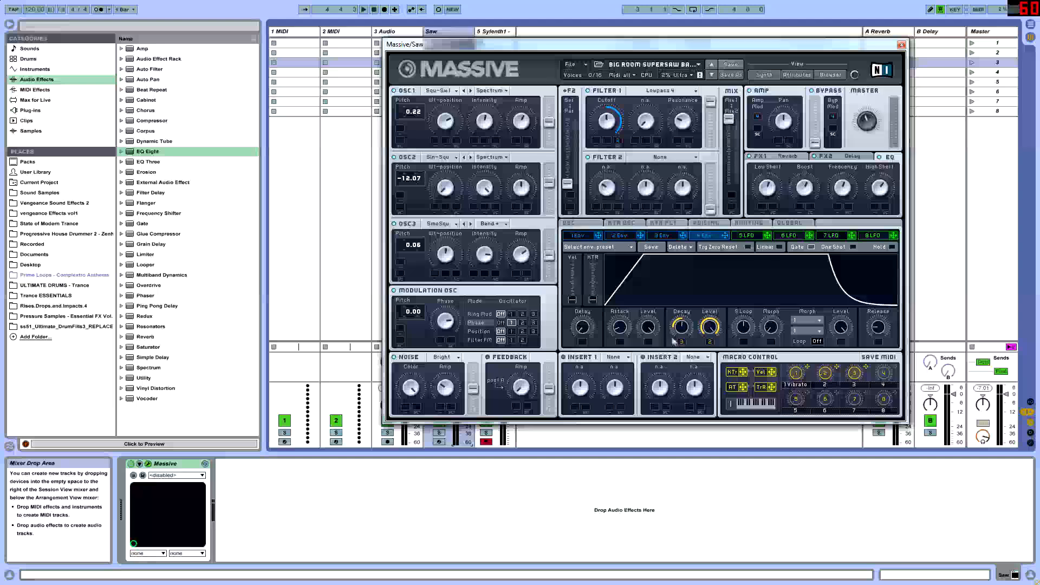
key("space")
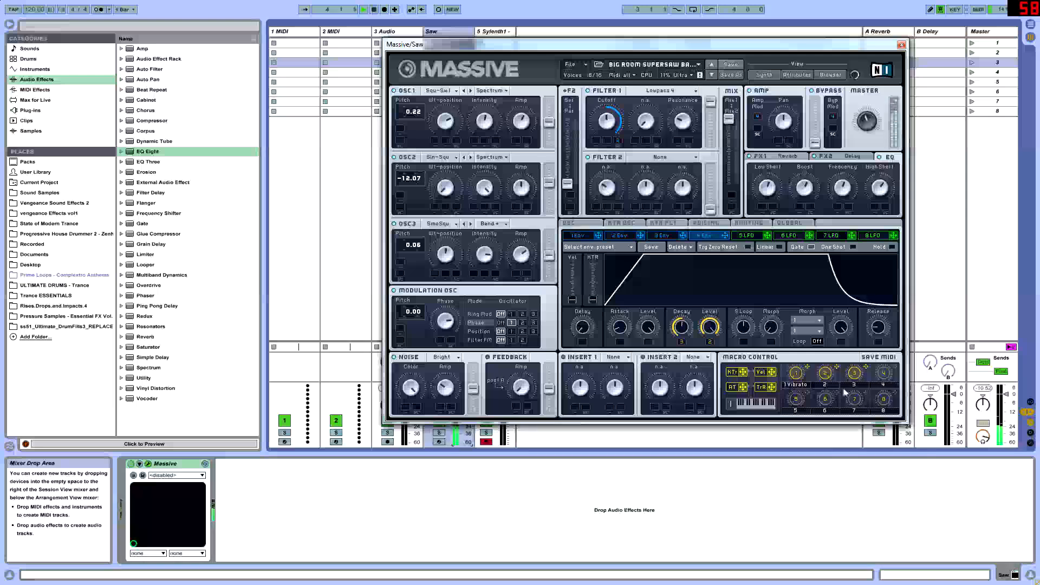
- Name macro 2 Sustain and macro 3 Decay, and play the clip
left_click(820, 382)
type("R")
key("BackSpace")
type("Sustain")
key("Return")
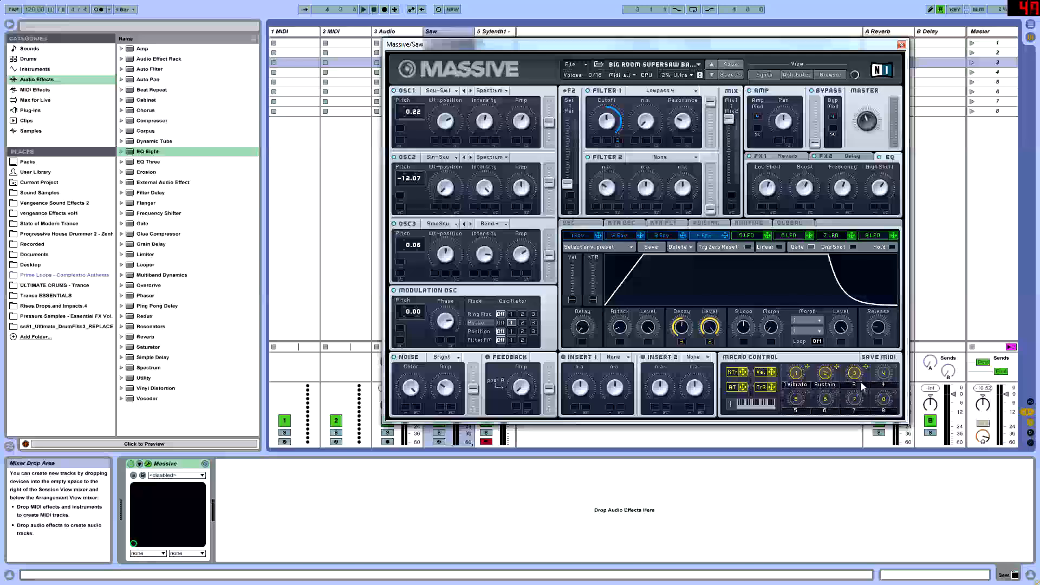
type("Decay")
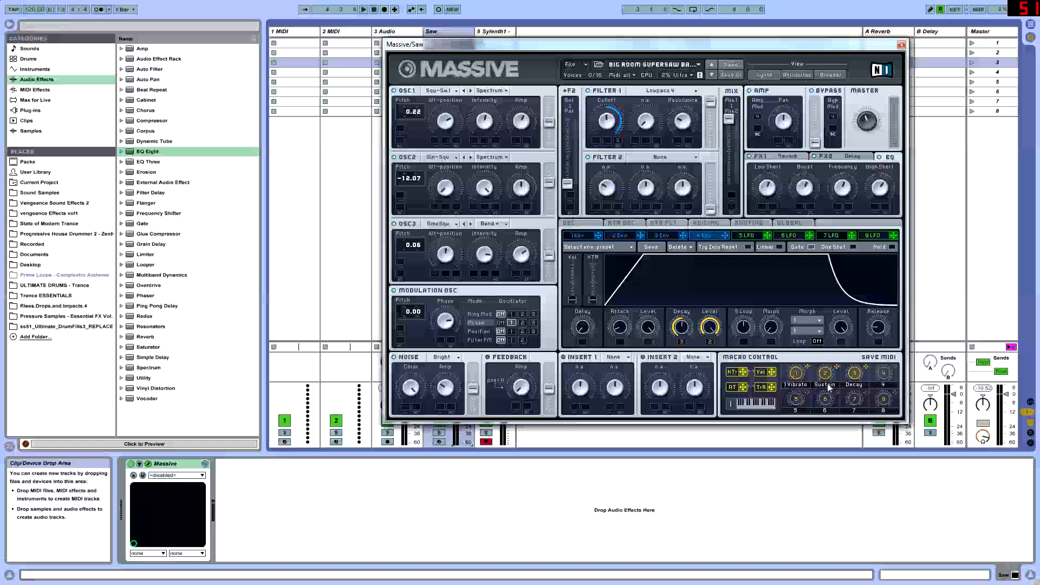
key("space")
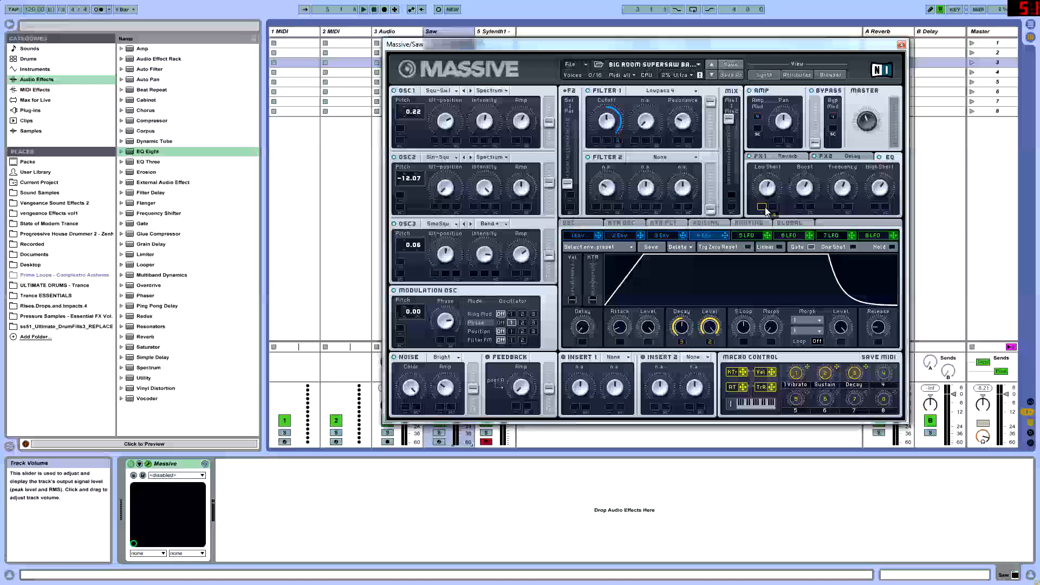
- Assign macro 4 to the dry/wet and size of the FX1 reverb, play the clip, and name the macro Reverb
left_click(772, 156)
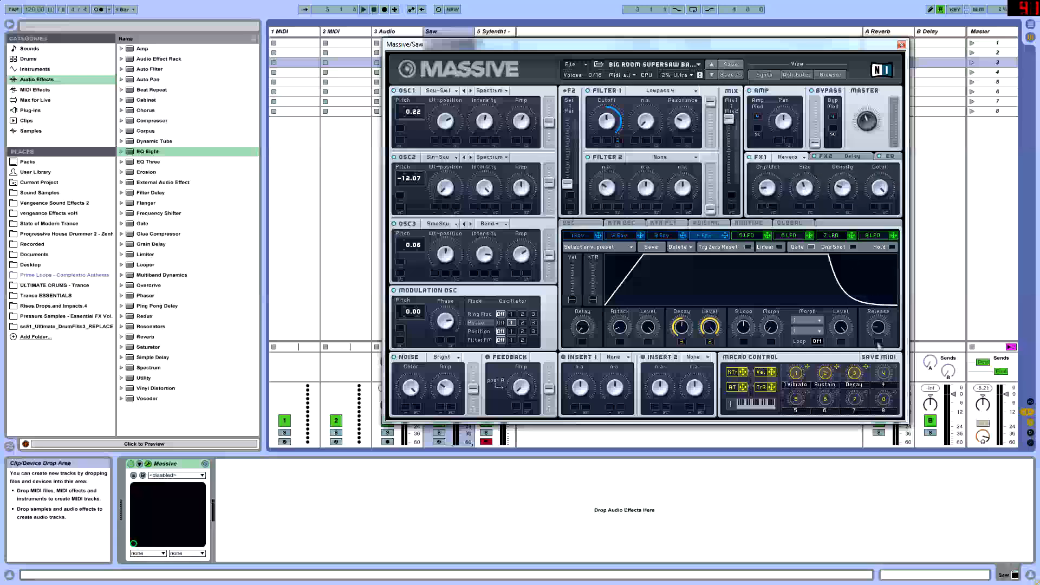
left_click_drag(840, 218, 763, 206)
left_click_drag(895, 370, 800, 206)
key("space")
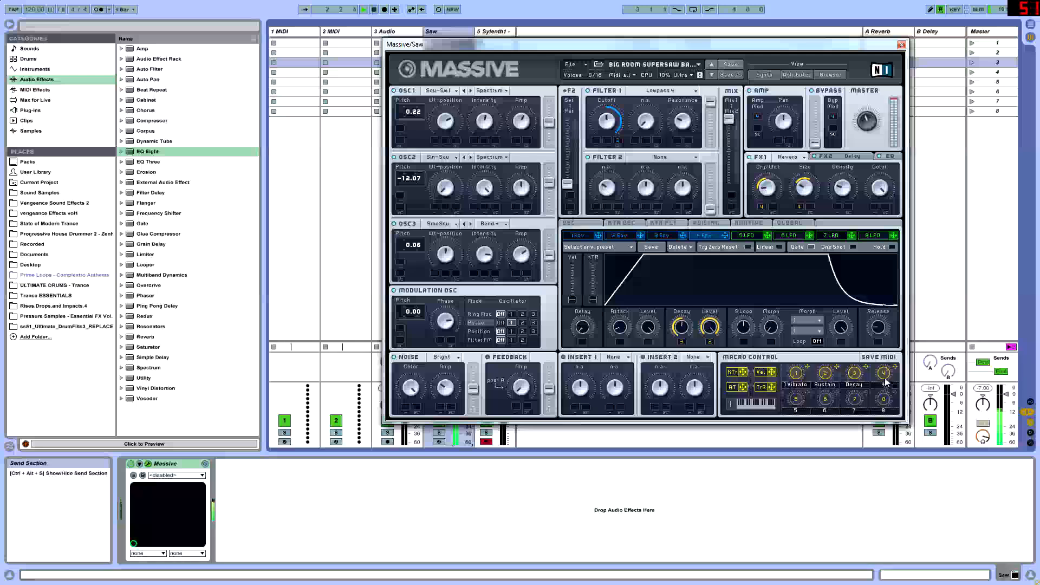
key("space")
type("Reverb")
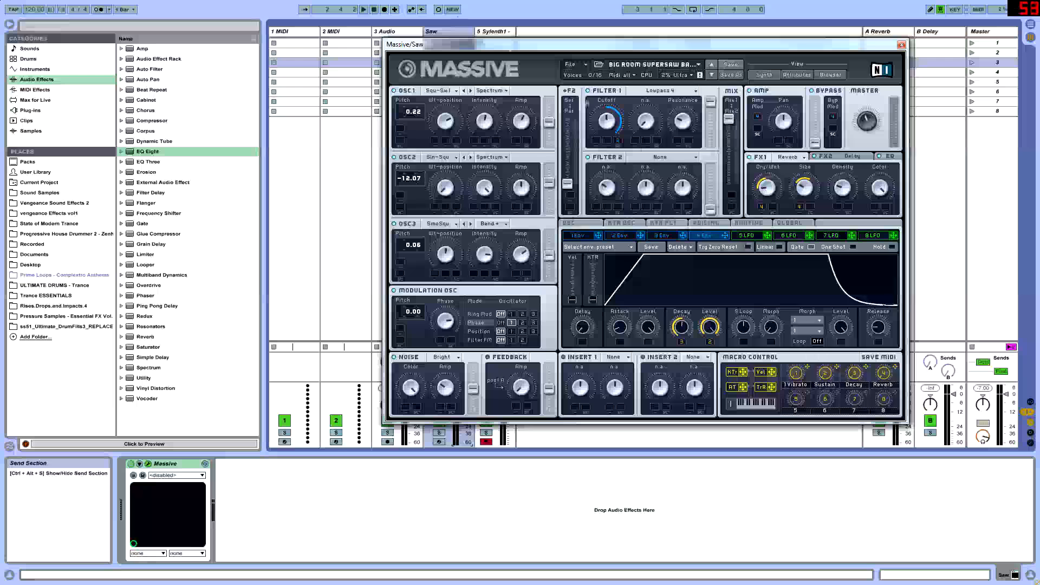
- Lower the Massive window and examine OSC3's wavetable list, keeping Smooth Square selected
left_click_drag(449, 58, 412, 195)
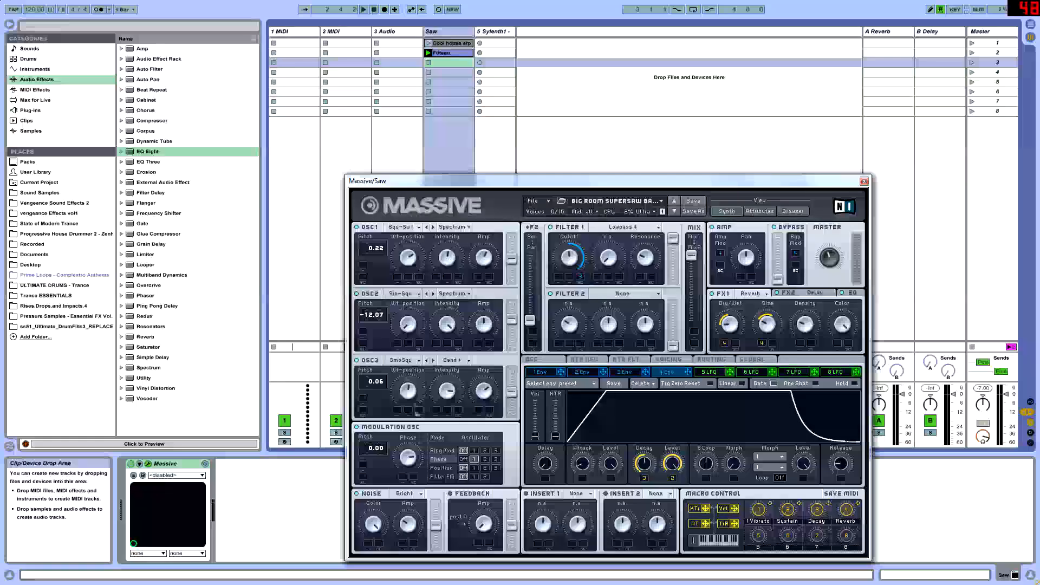
left_click(404, 360)
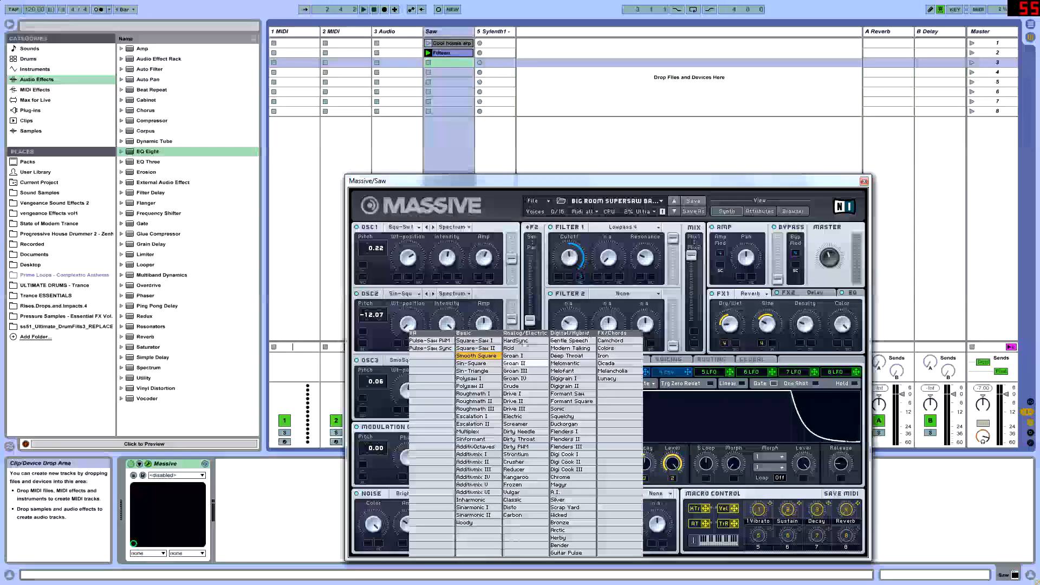
left_click(490, 358)
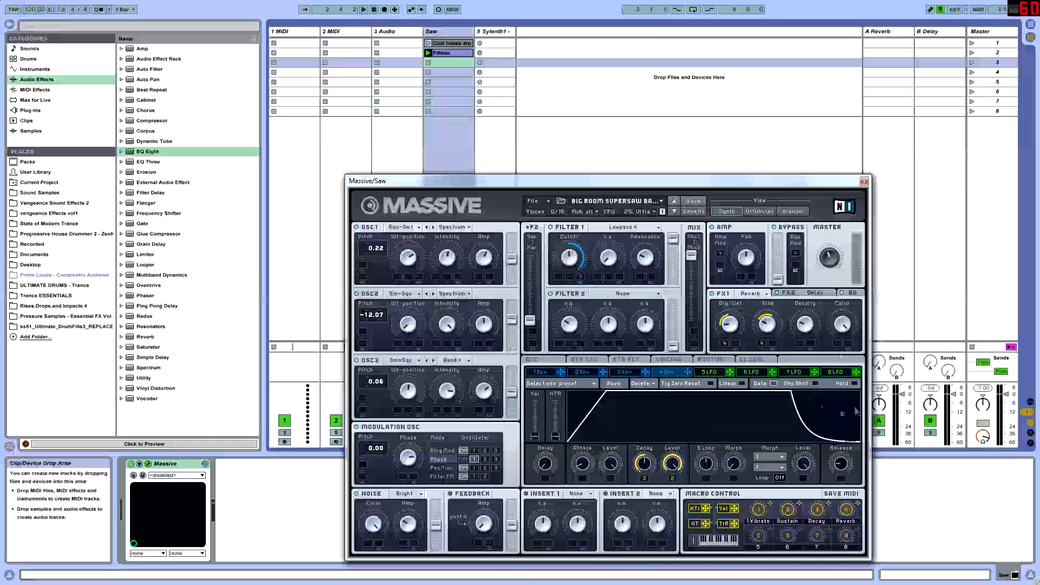